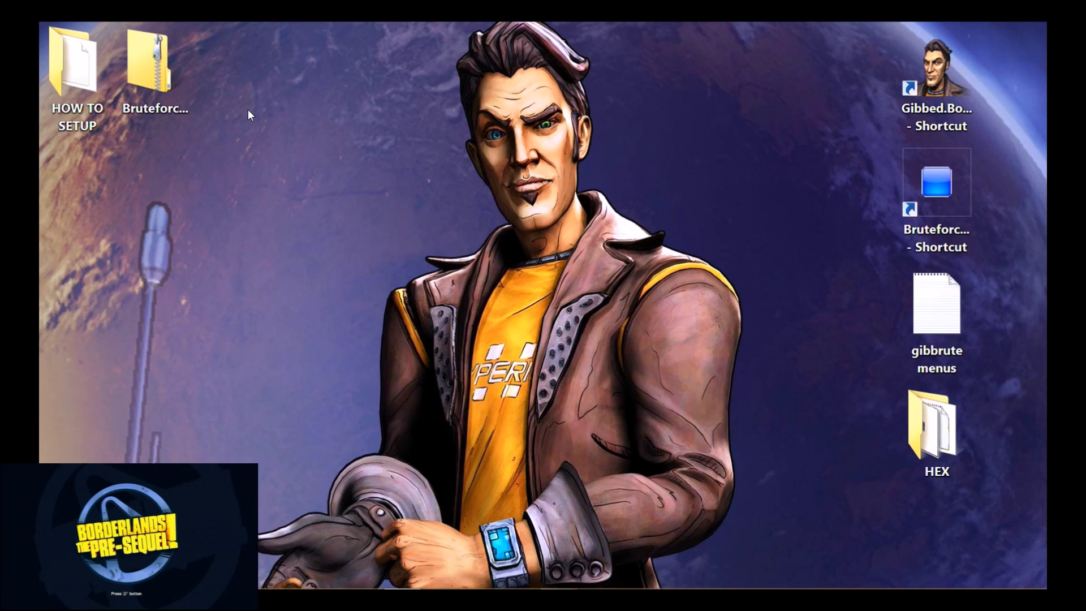
Step: Extract the BruteforceSaveData archive directly onto the desktop with 7-Zip
right_click(159, 68)
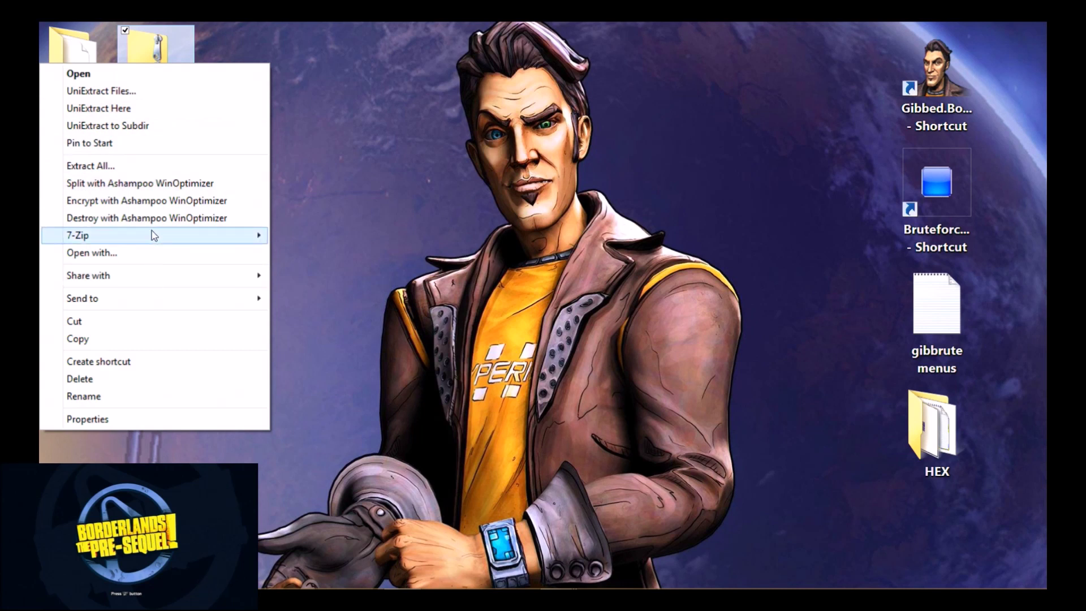
mouse_move(152, 230)
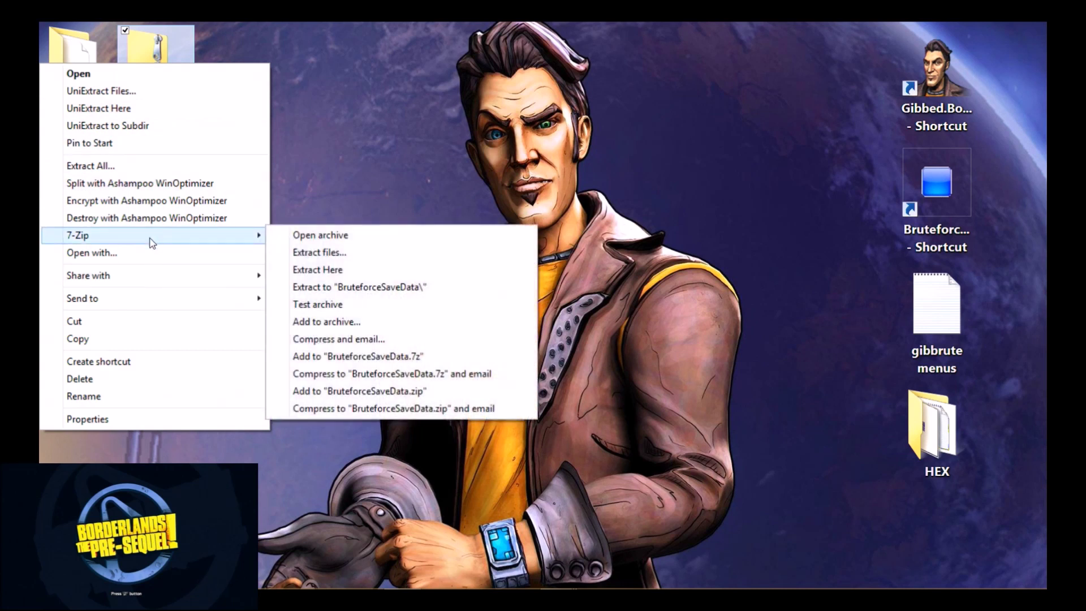
click(331, 269)
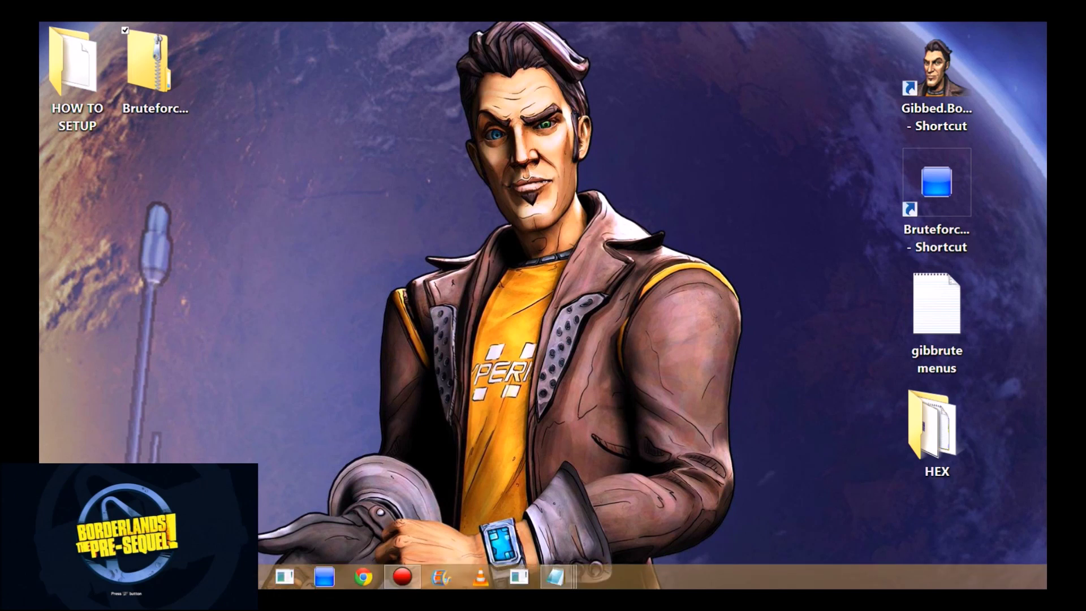
Step: Arrange the extracted Msvbvm50 and Bruteforce_Save_Data_installer files side by side in the middle of the desktop
drag(249, 232, 463, 237)
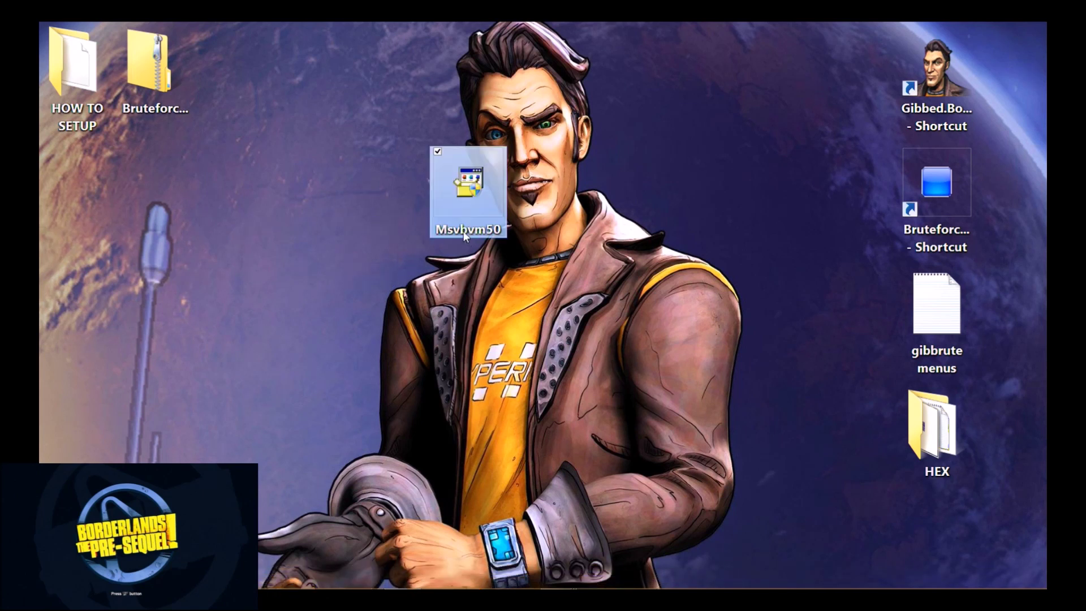
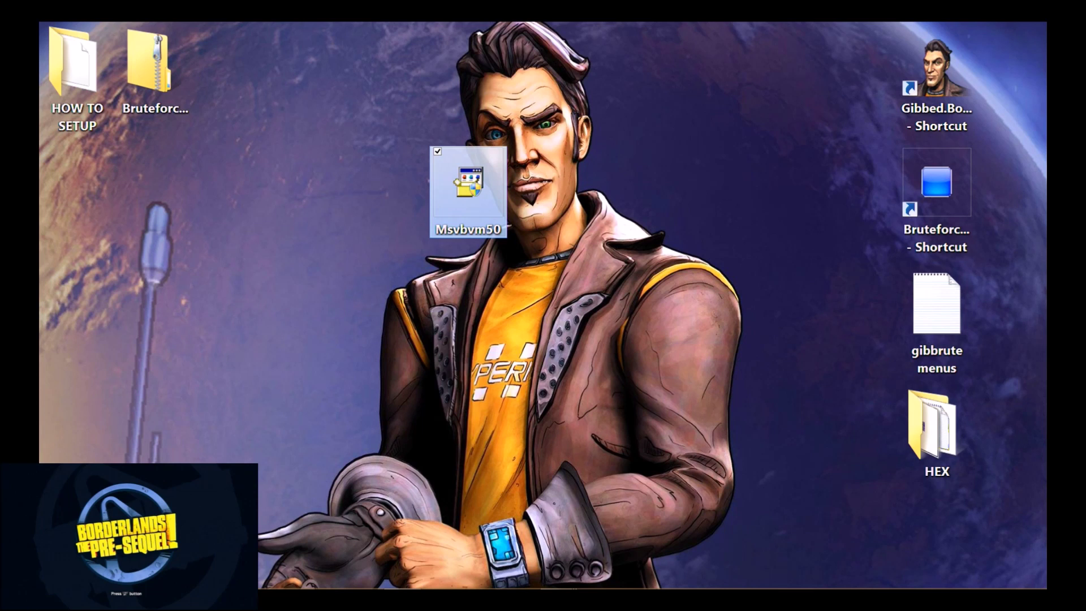
drag(40, 286, 362, 235)
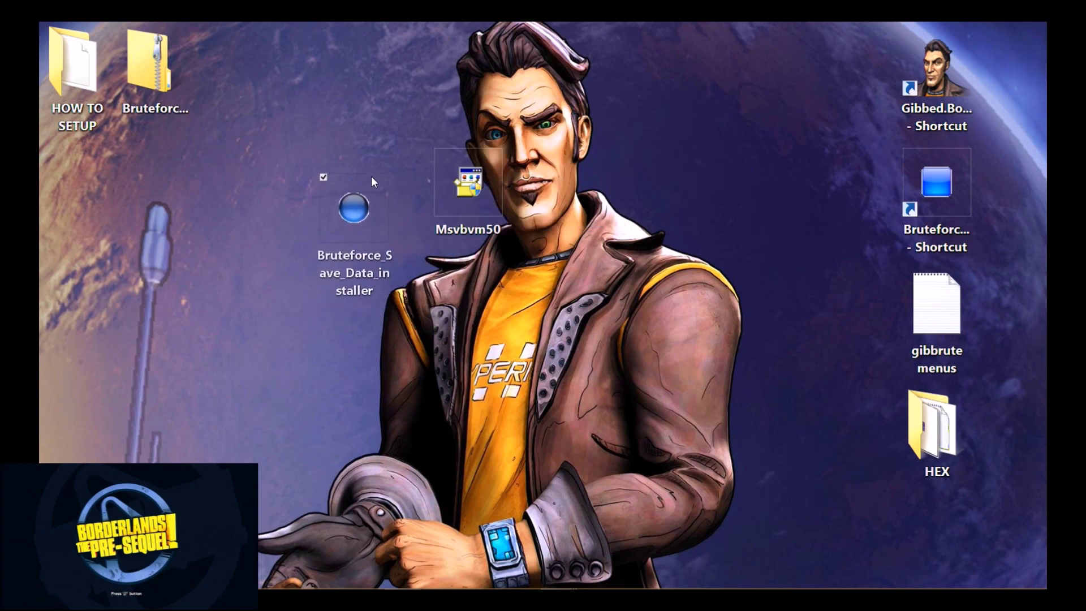
drag(371, 176, 383, 158)
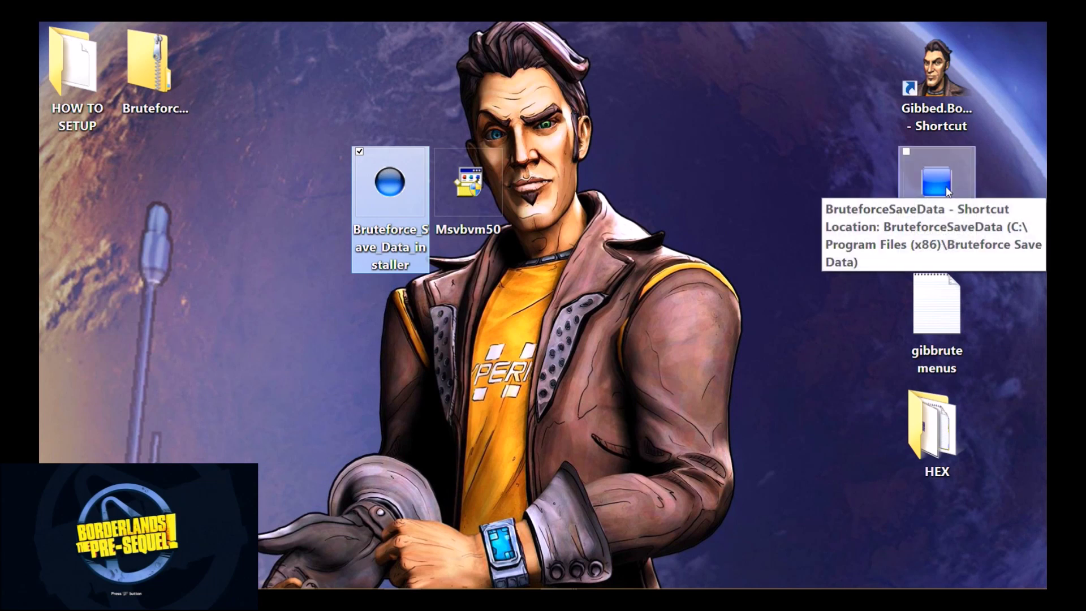
Step: Launch Bruteforce Save Data from its desktop shortcut, refresh the save list and close the program
click(945, 189)
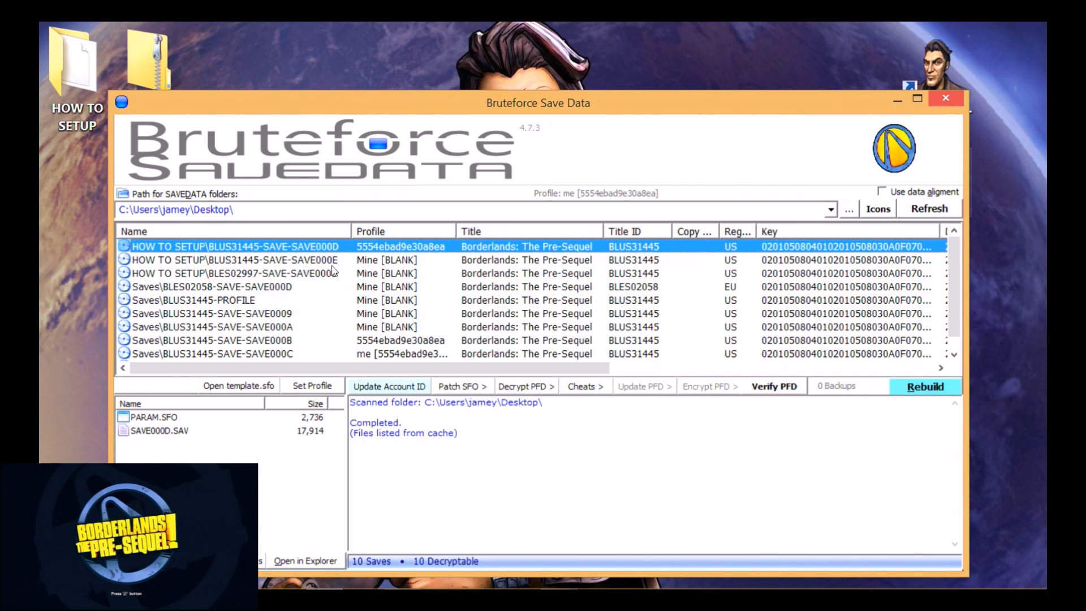
click(929, 209)
click(943, 101)
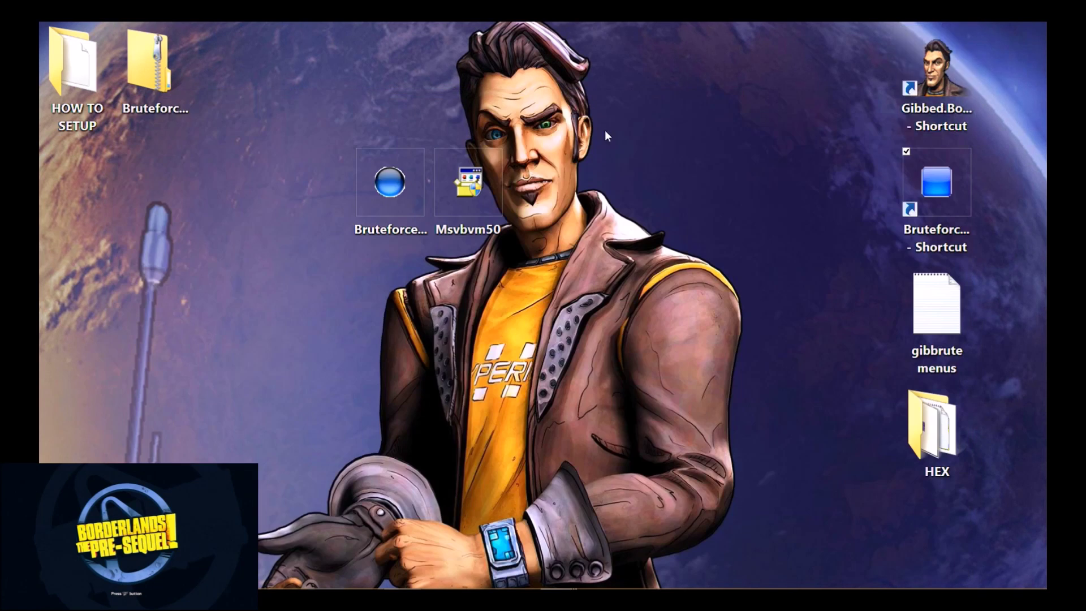
Step: Set the Bruteforce_Save_Data_installer compatibility properties to run the program as an administrator for all users
right_click(971, 175)
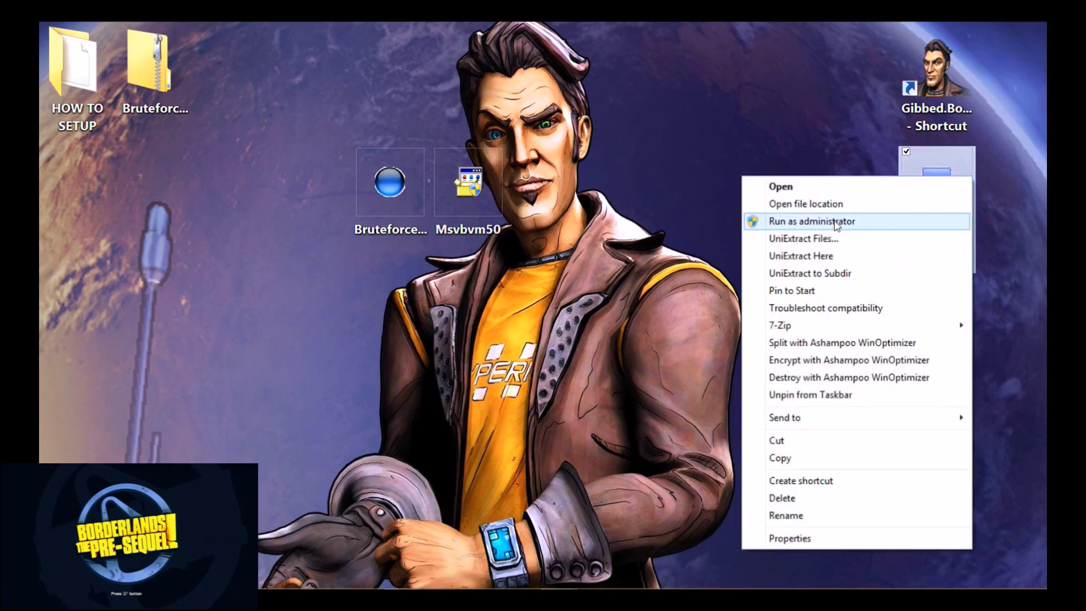
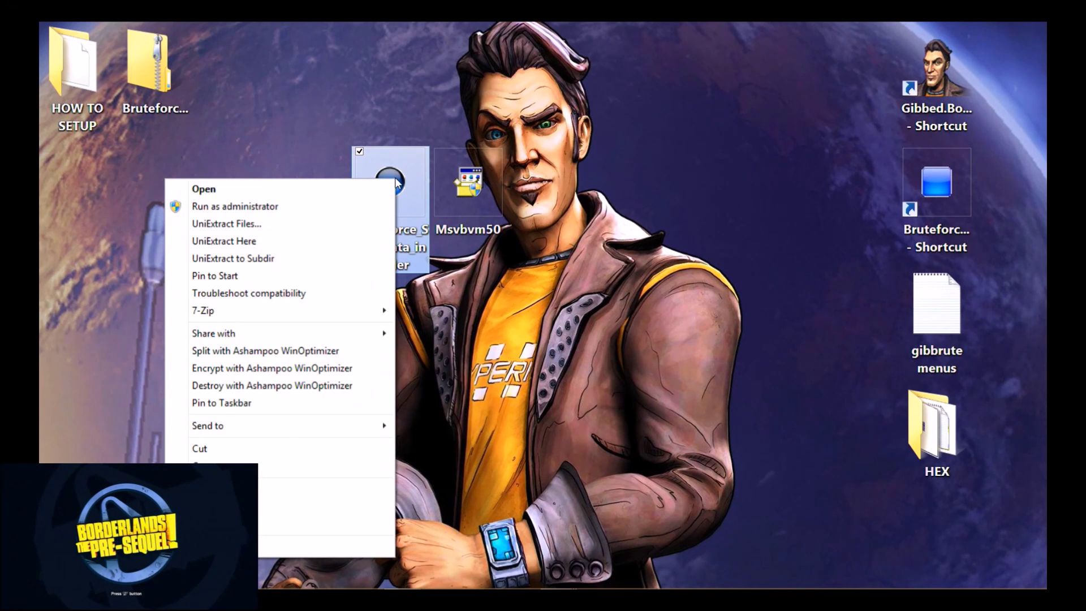
click(288, 546)
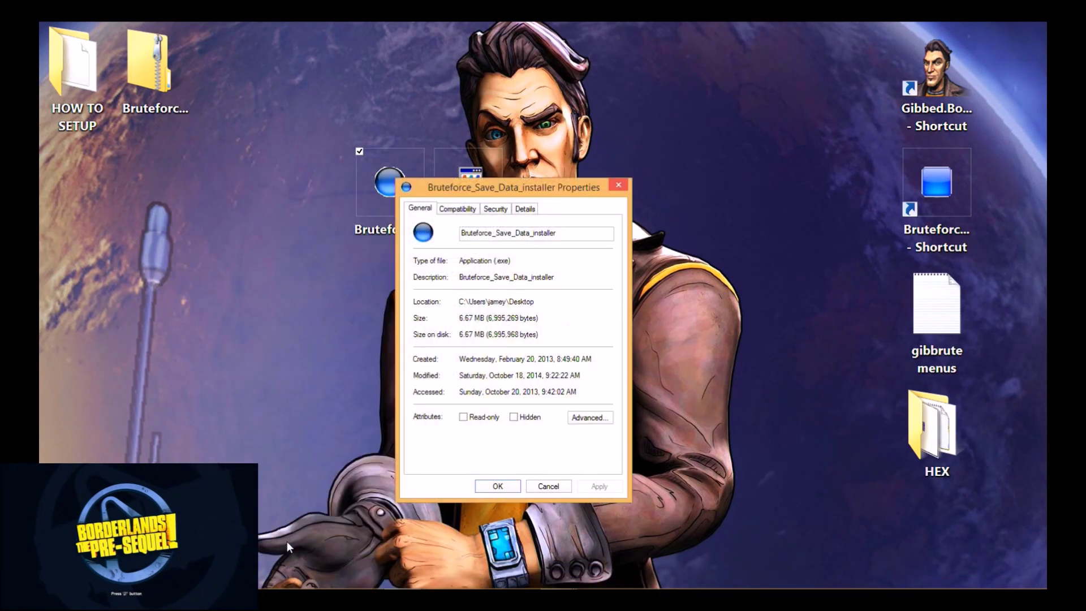
click(452, 212)
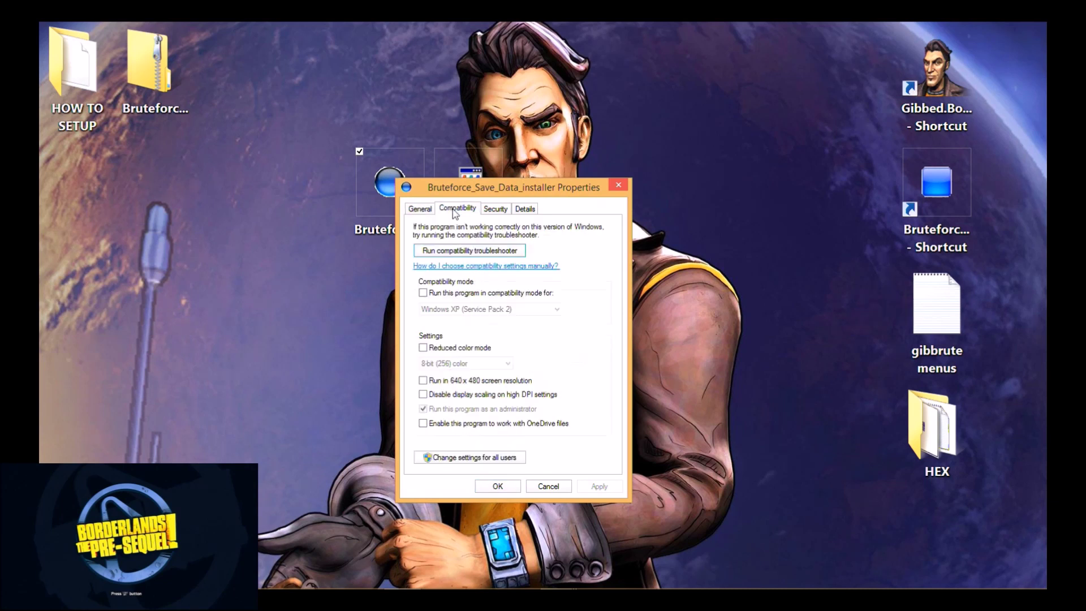
click(430, 456)
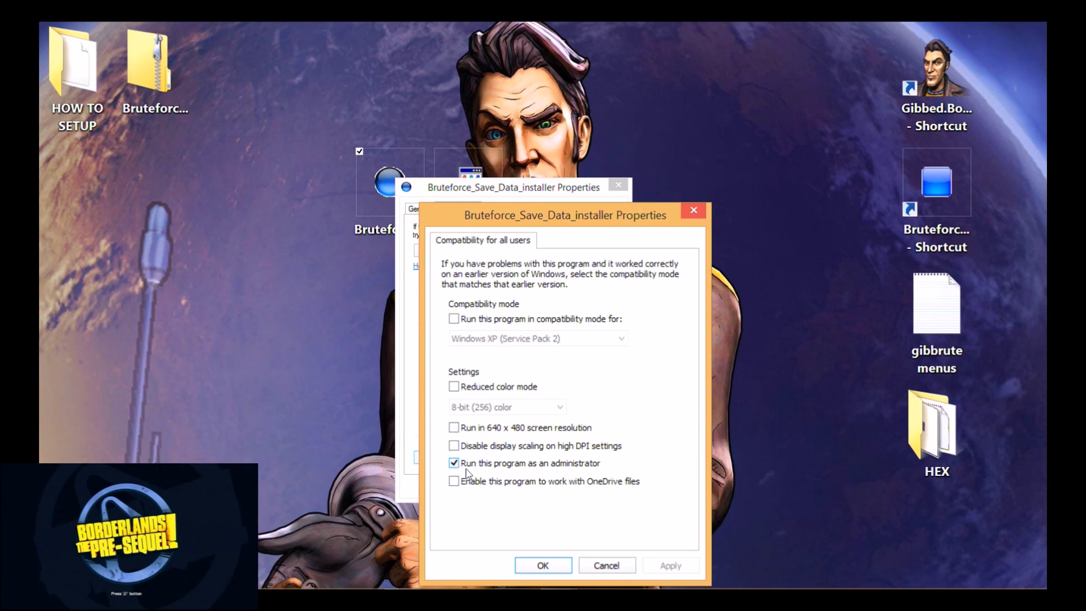
click(544, 567)
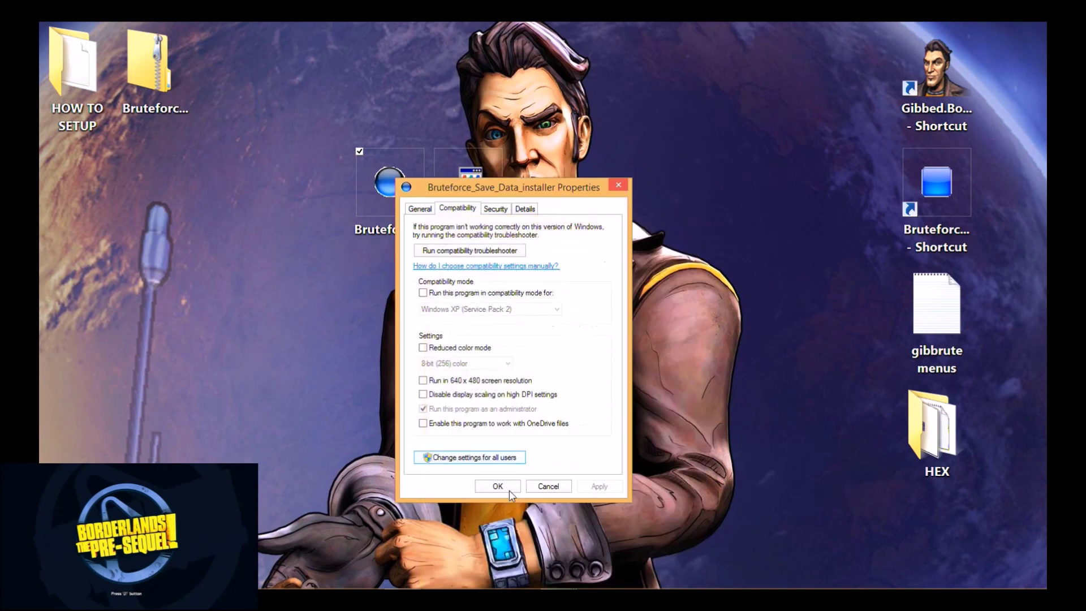
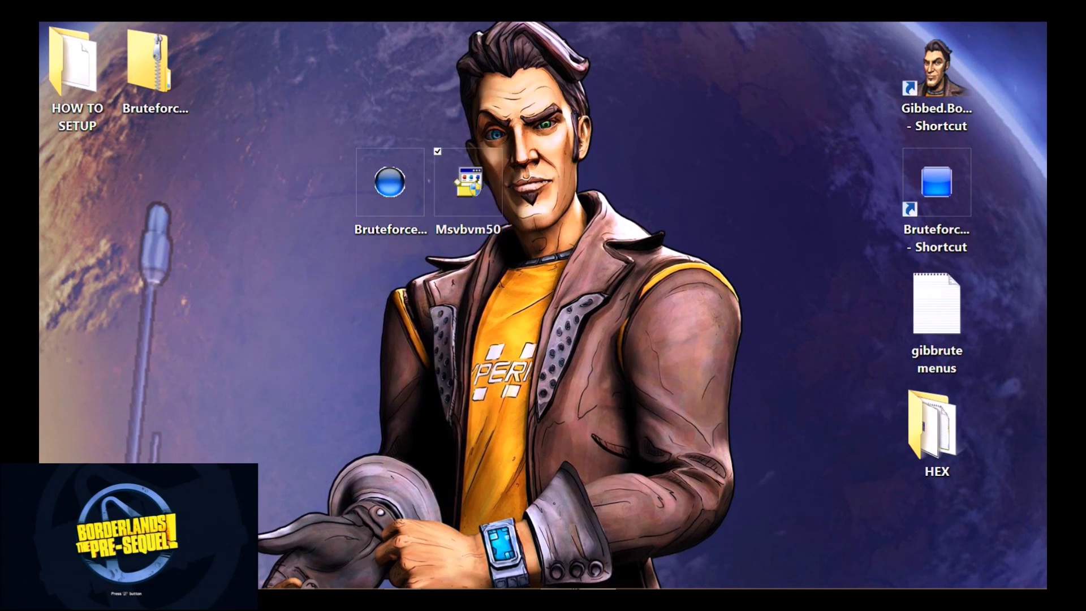
Step: Run Msvbvm50 from the desktop and decline the VB Runtime installation
drag(348, 223, 448, 224)
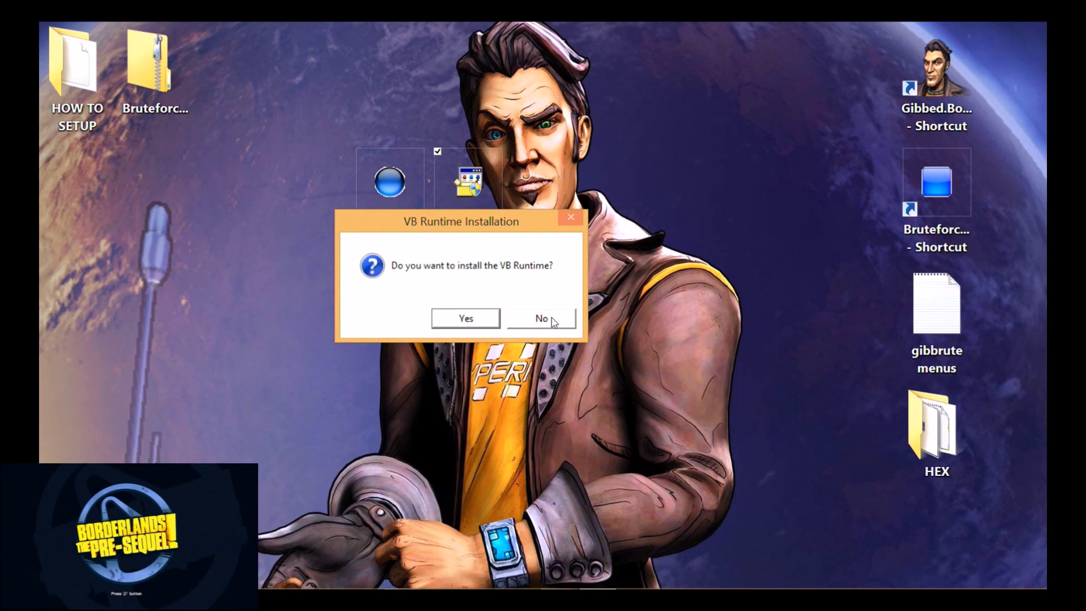
click(567, 321)
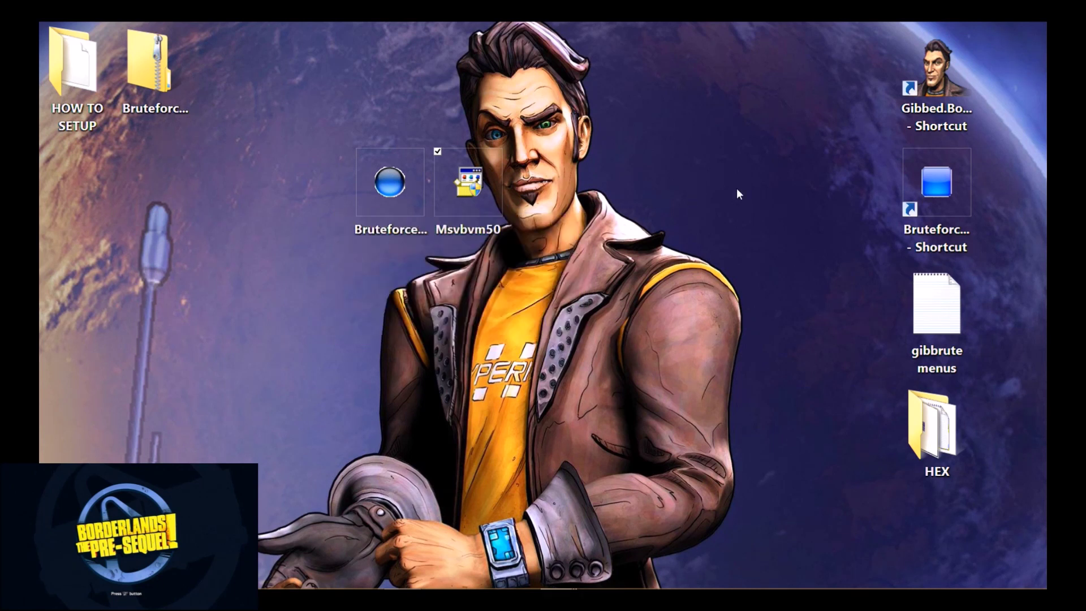
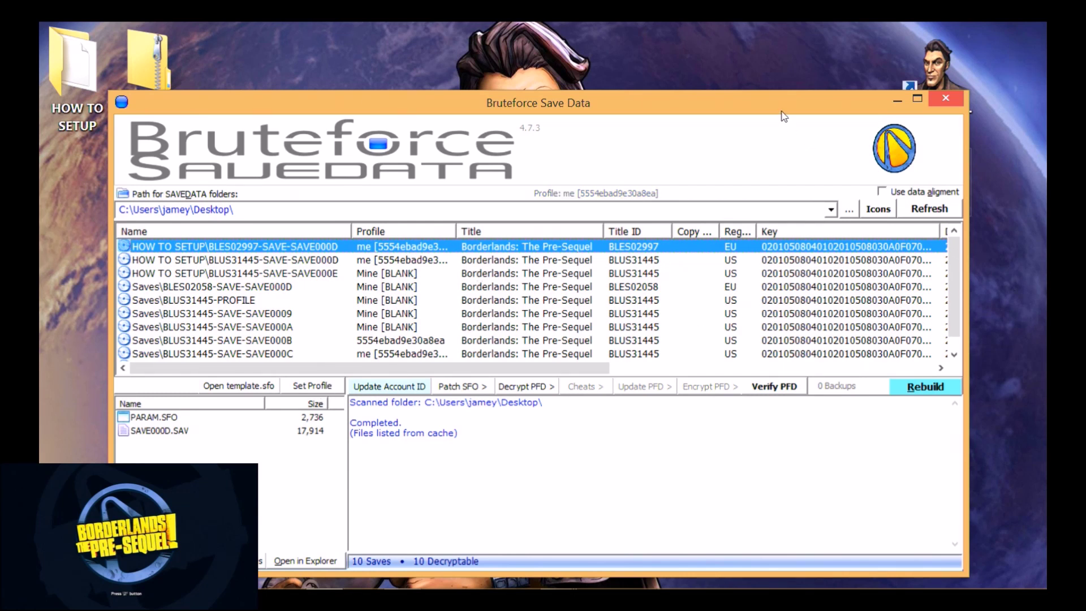
Step: Open the gibbrute menus text file in Notepad, narrow its window and place it beside the shifted Bruteforce Save Data window
drag(783, 116, 631, 110)
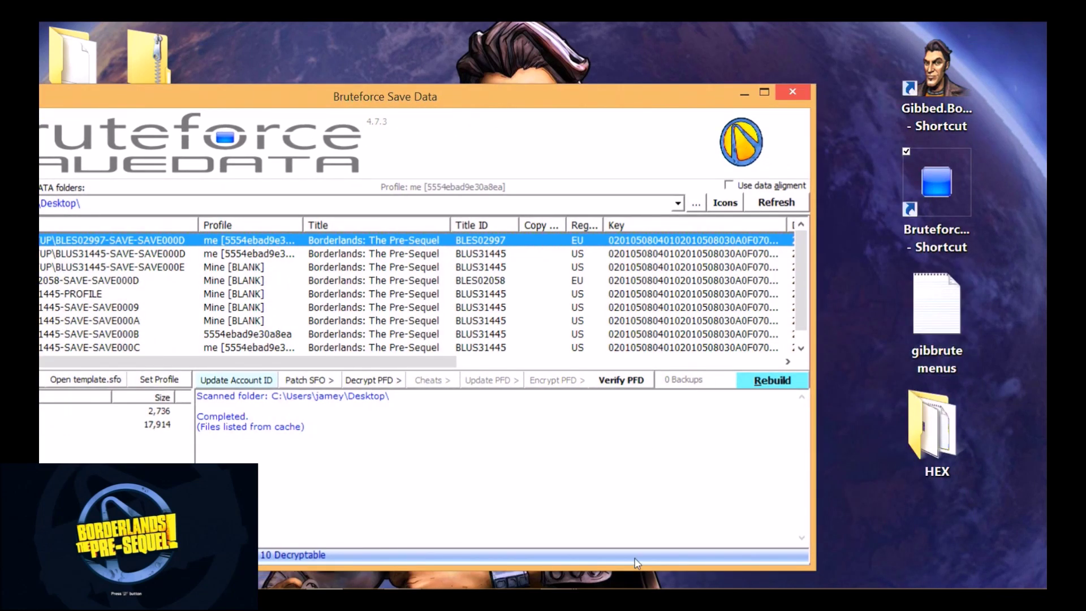
mouse_move(568, 580)
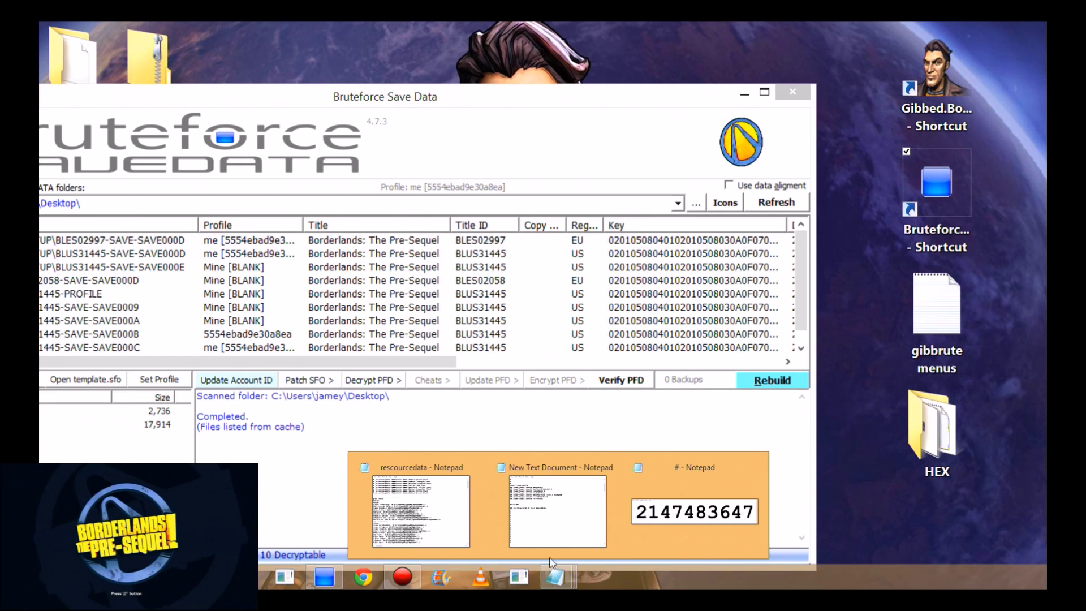
mouse_move(543, 512)
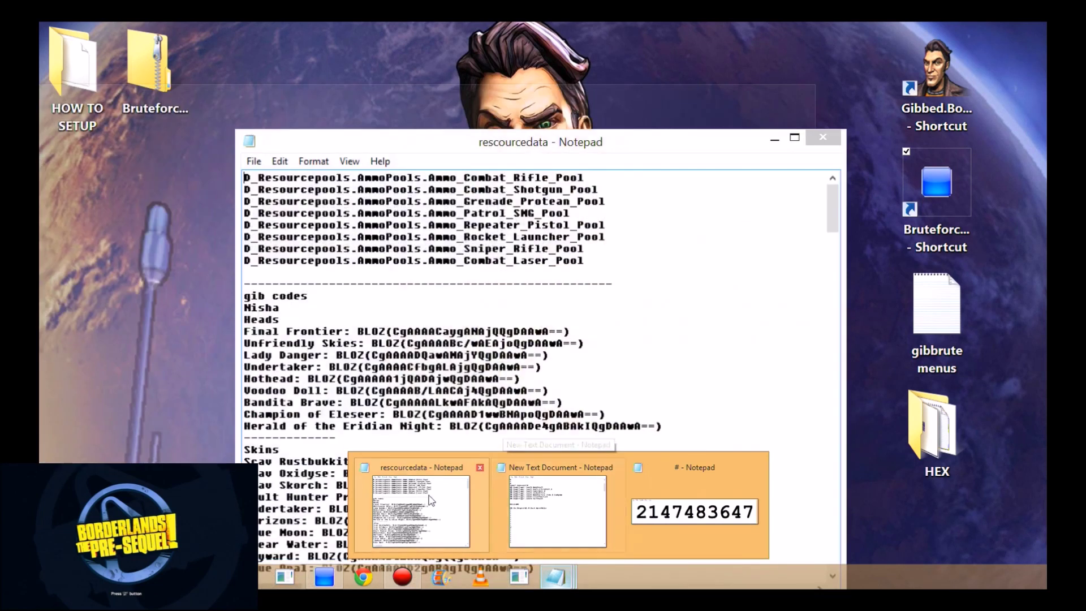
mouse_move(746, 501)
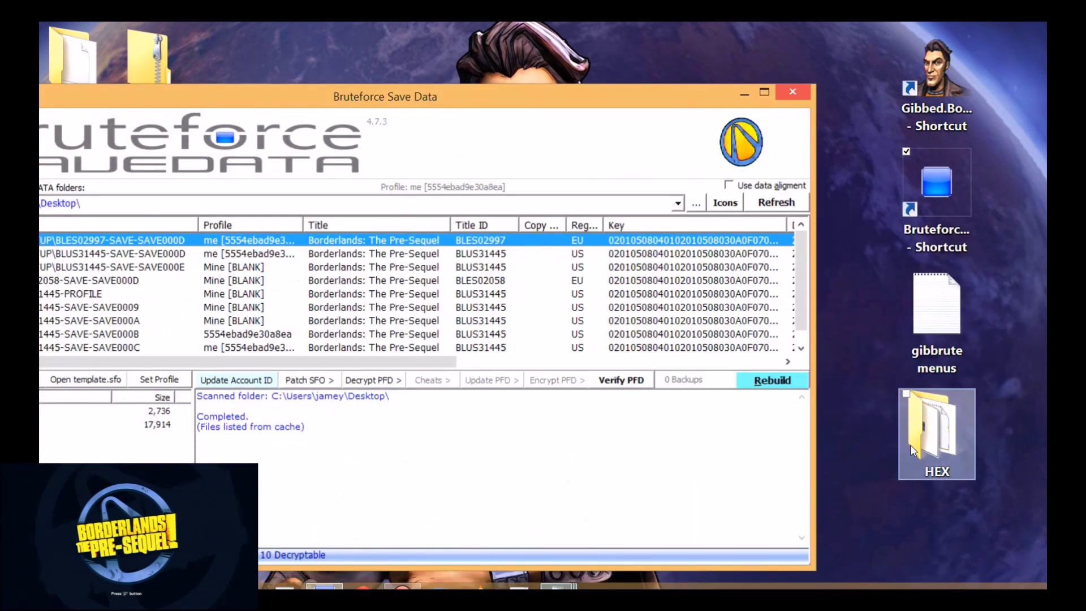
click(929, 315)
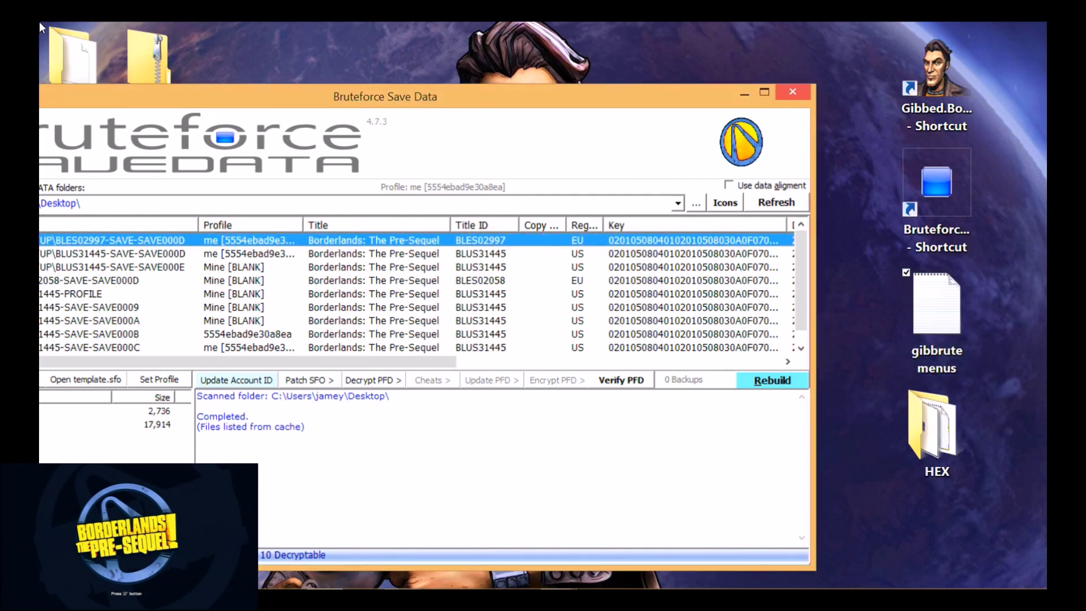
double_click(936, 308)
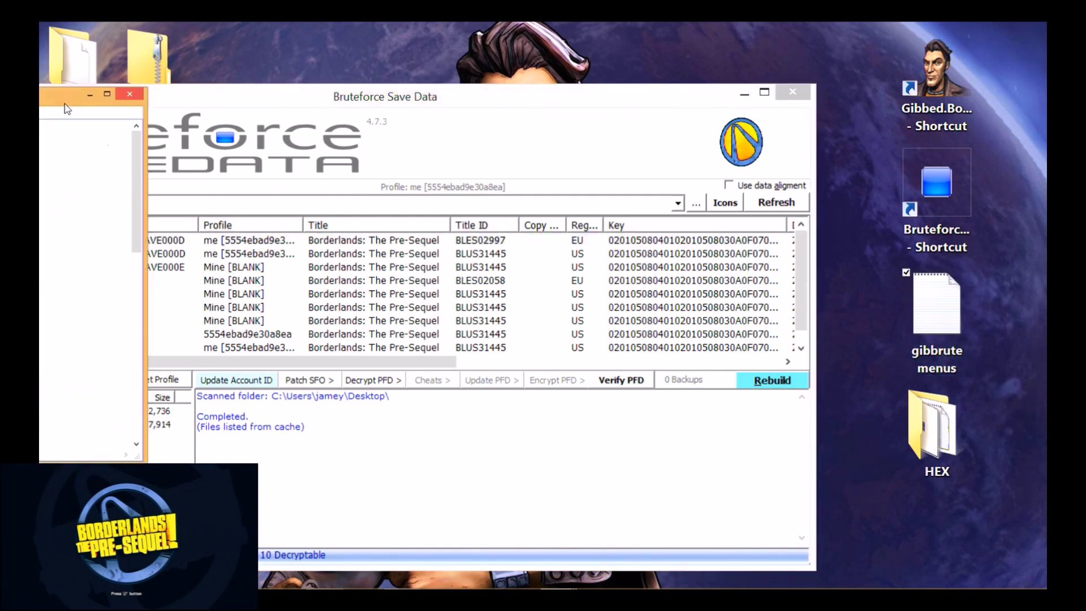
drag(770, 123, 886, 142)
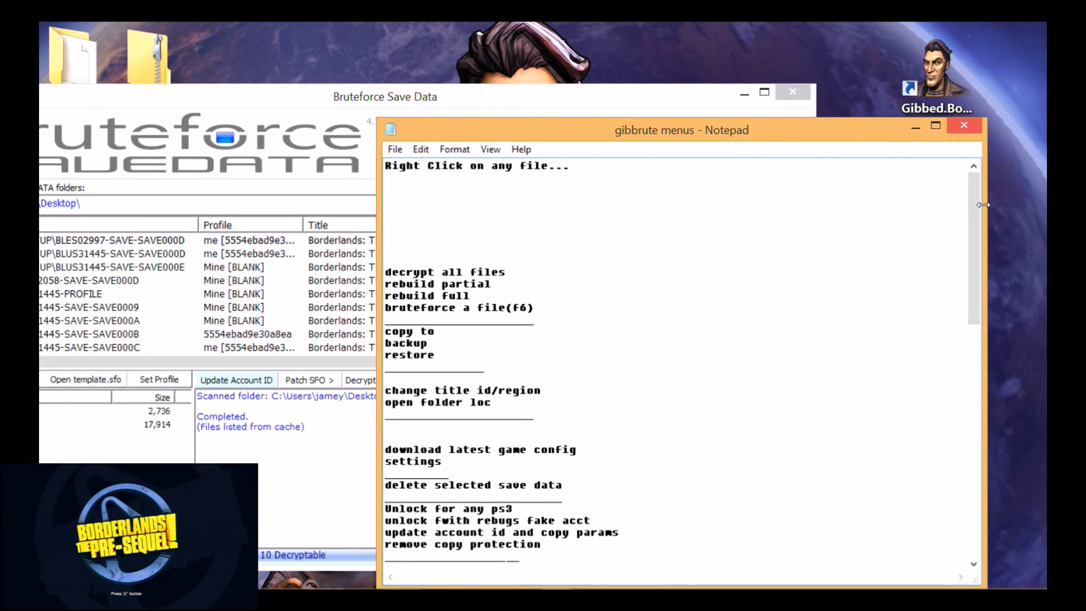
drag(983, 205, 622, 218)
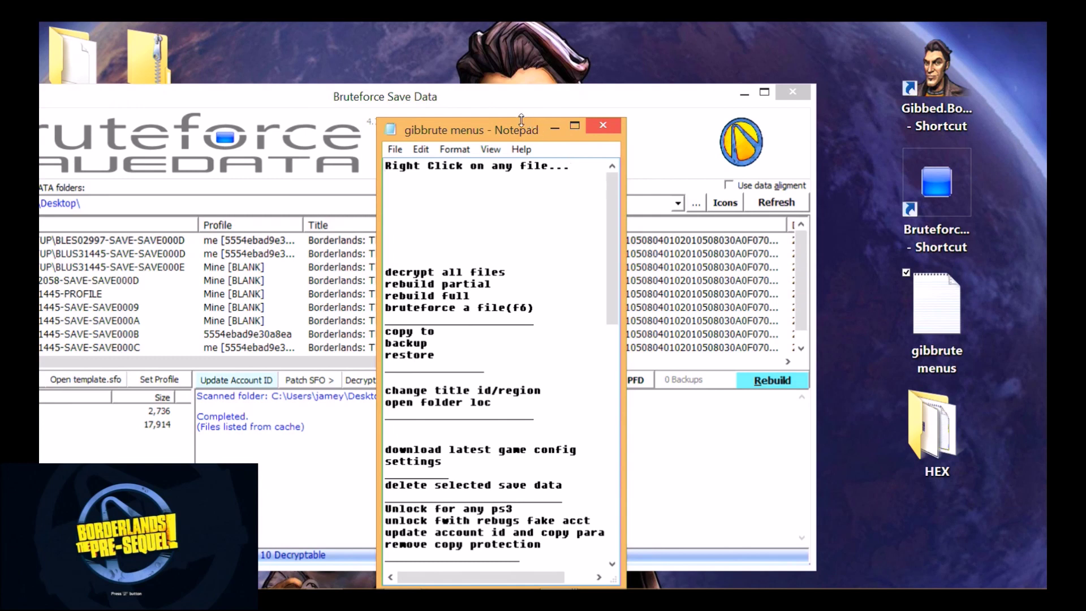
drag(523, 135, 984, 103)
Step: Switch to Bruteforce Save Data and select the HOW TO SETUP save BLUS31445-SAVE-SAVE000D
click(616, 170)
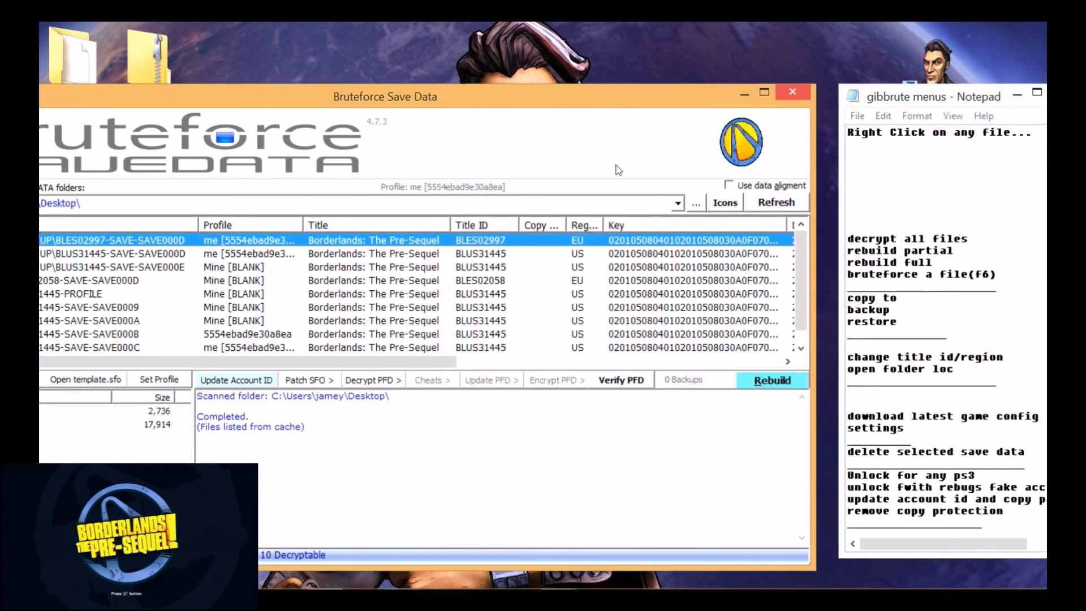
click(507, 254)
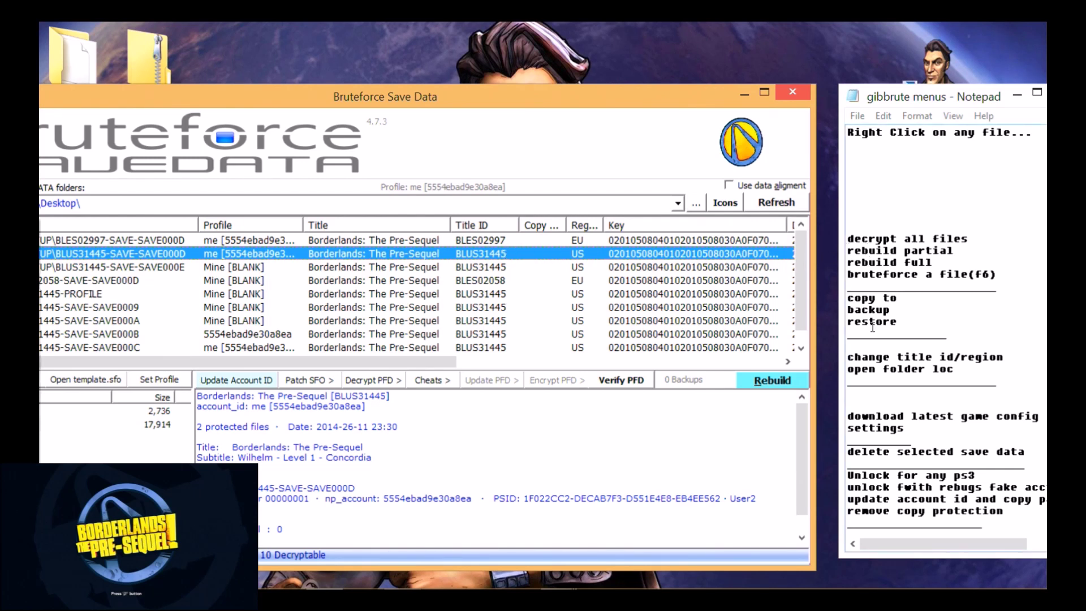
Step: Read through the context menu and patch SFO options listed in the gibbrute menus notes, then return to Bruteforce Save Data
click(897, 473)
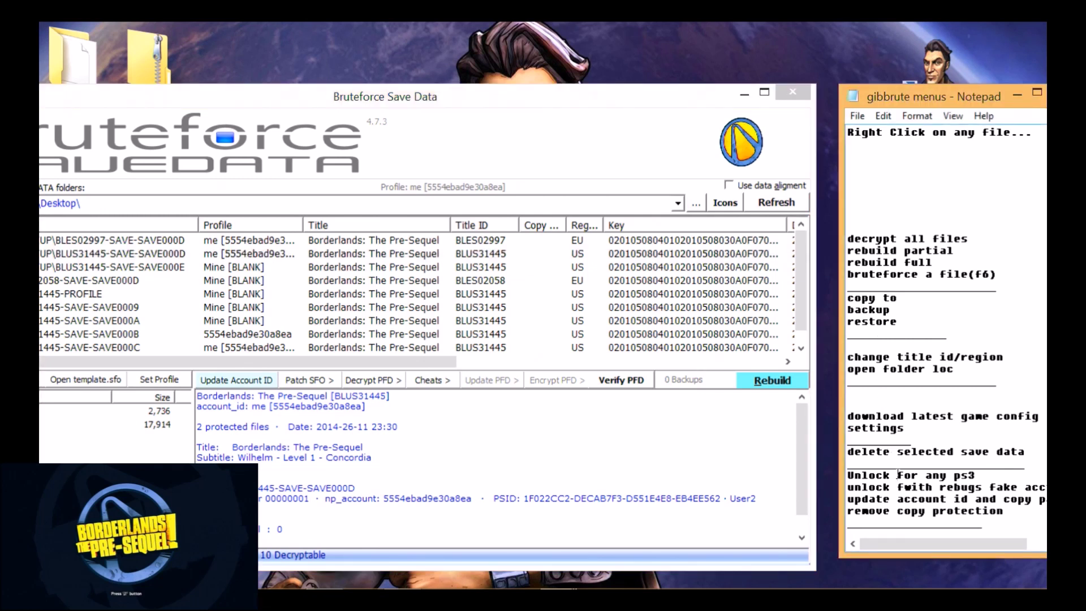
scroll(898, 474, down, 9)
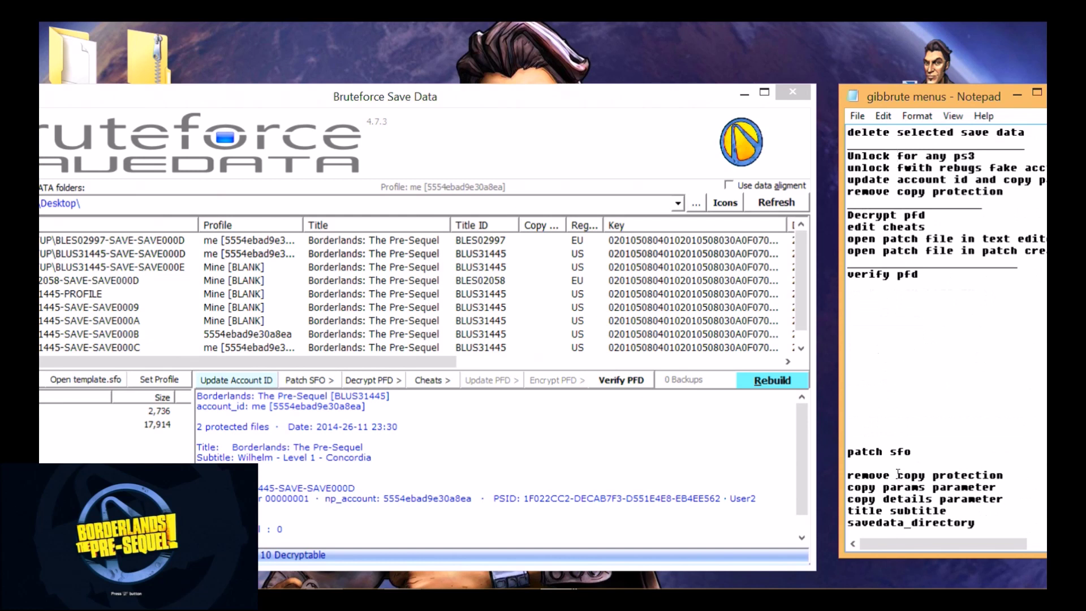
scroll(897, 474, up, 3)
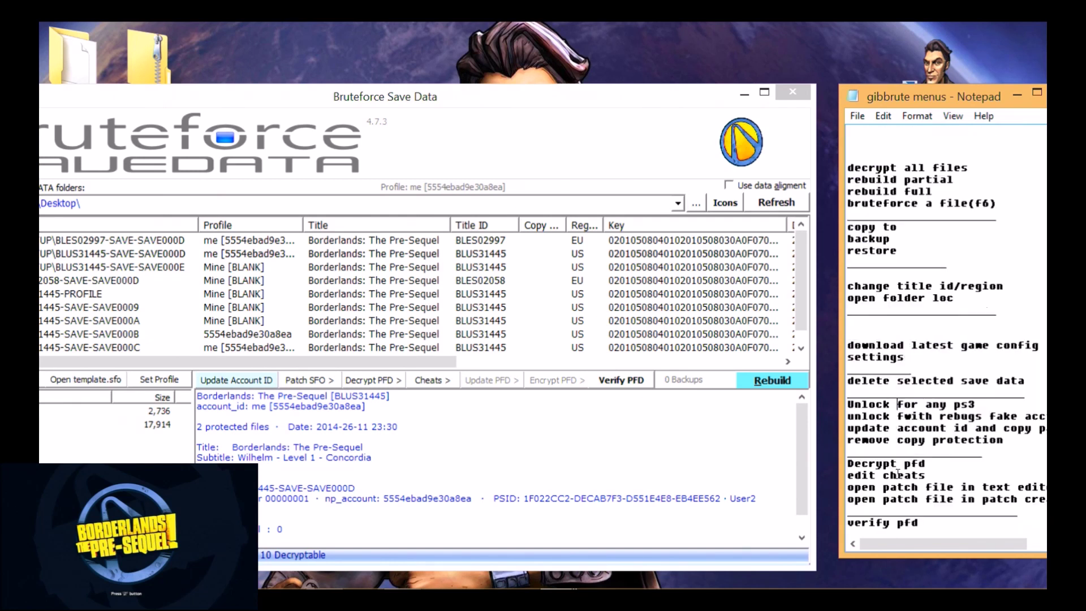
scroll(898, 473, down, 7)
scroll(898, 474, up, 8)
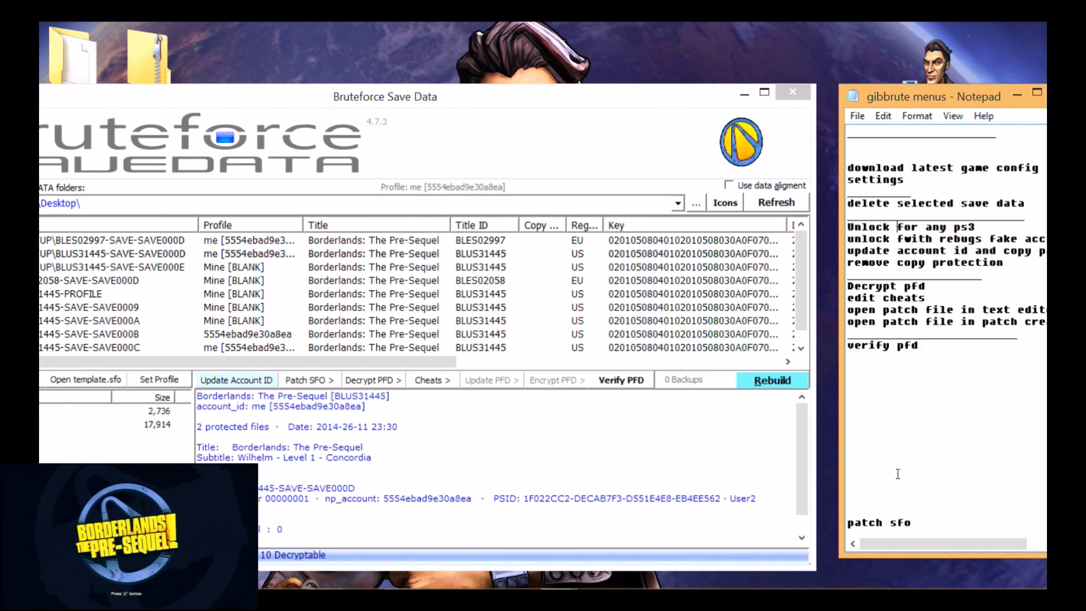
scroll(897, 474, up, 3)
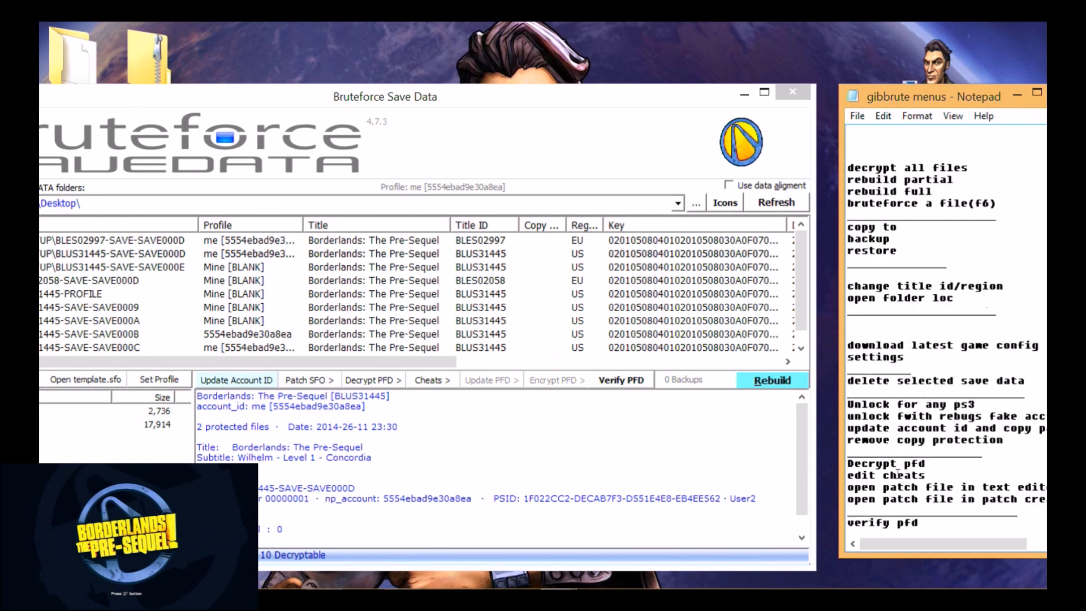
click(700, 440)
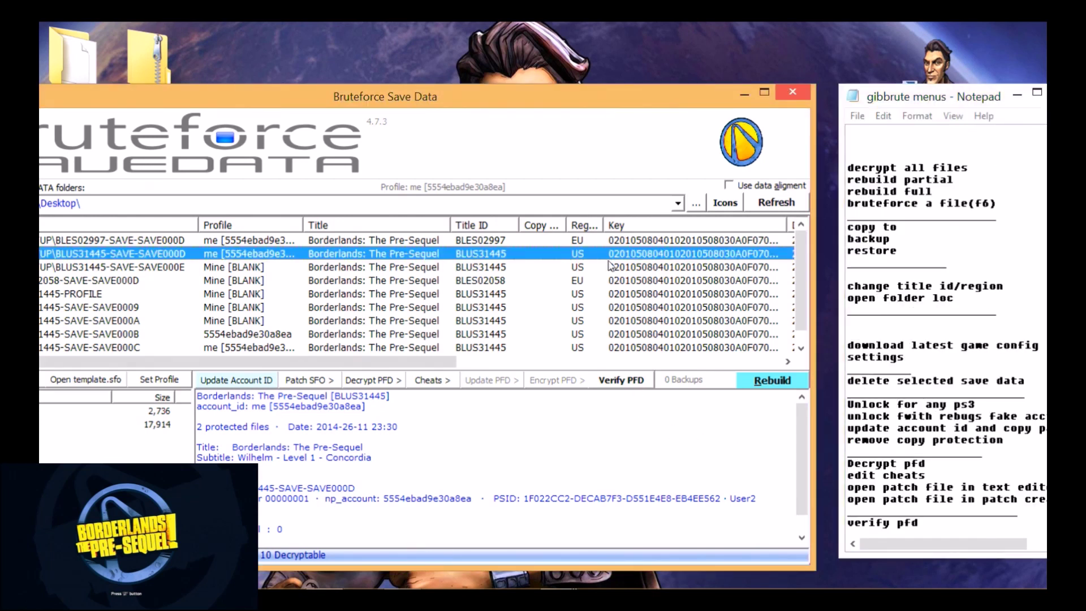
Step: Inspect the HOW TO SETUP saves BLUS31445-SAVE-SAVE000D and SAVE000E and look over the PFD decryption and profile options
click(841, 159)
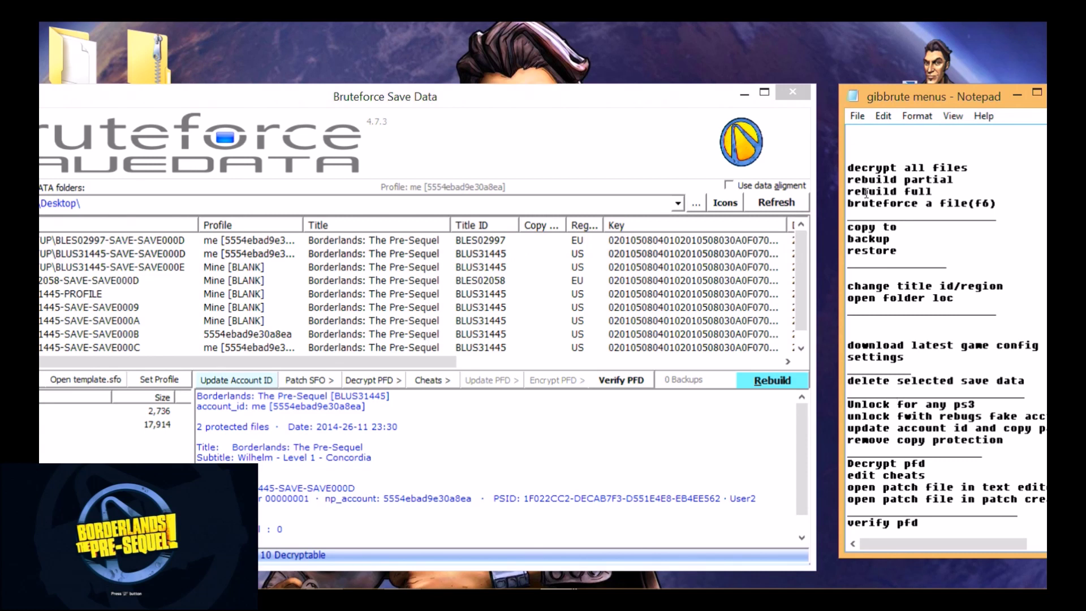
click(652, 252)
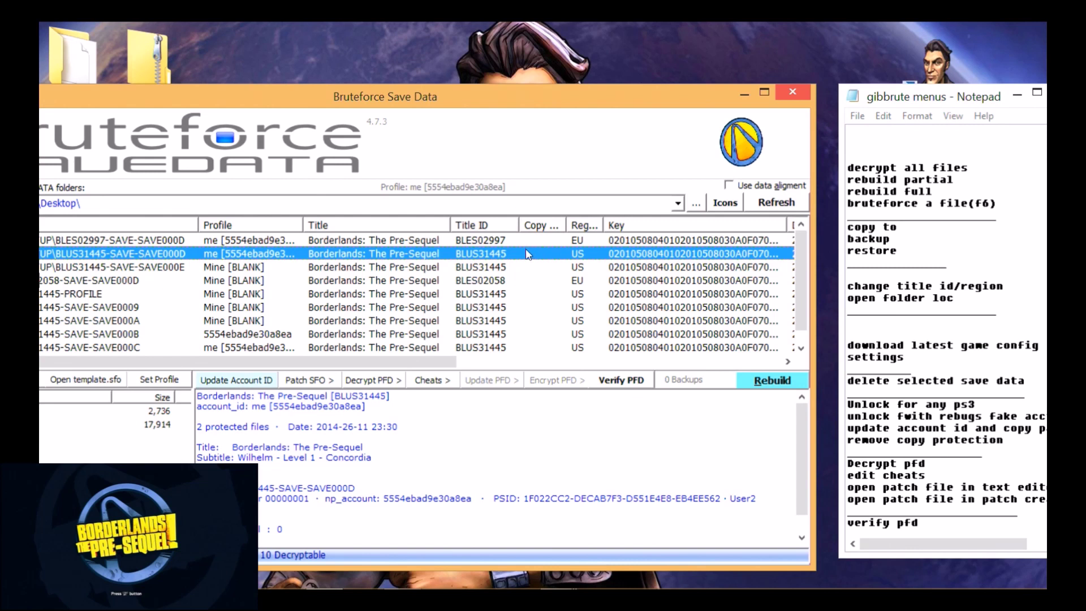
click(371, 386)
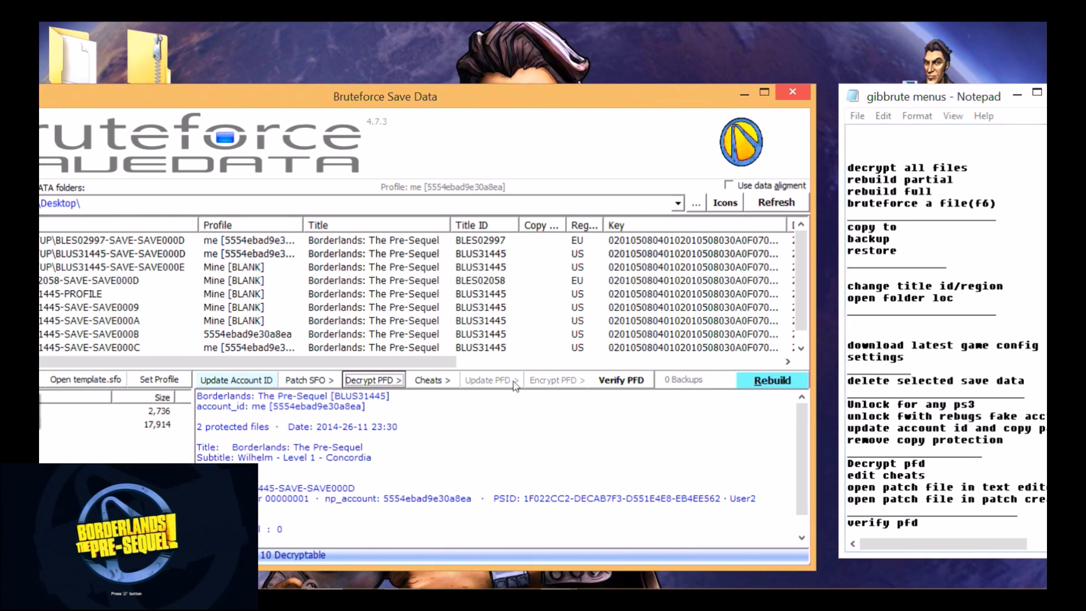
click(239, 268)
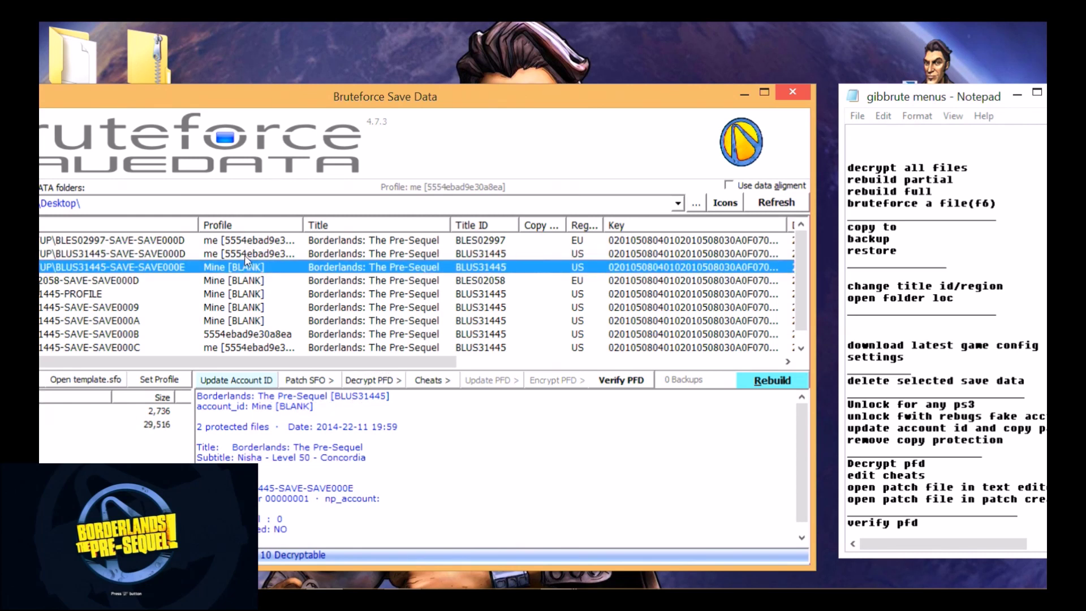
click(245, 257)
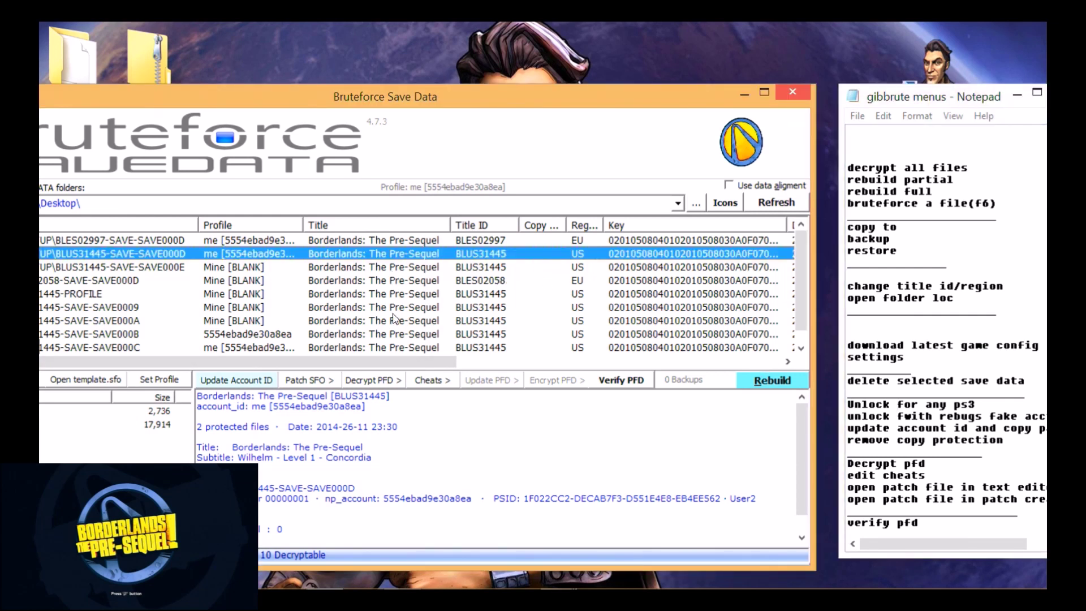
click(159, 379)
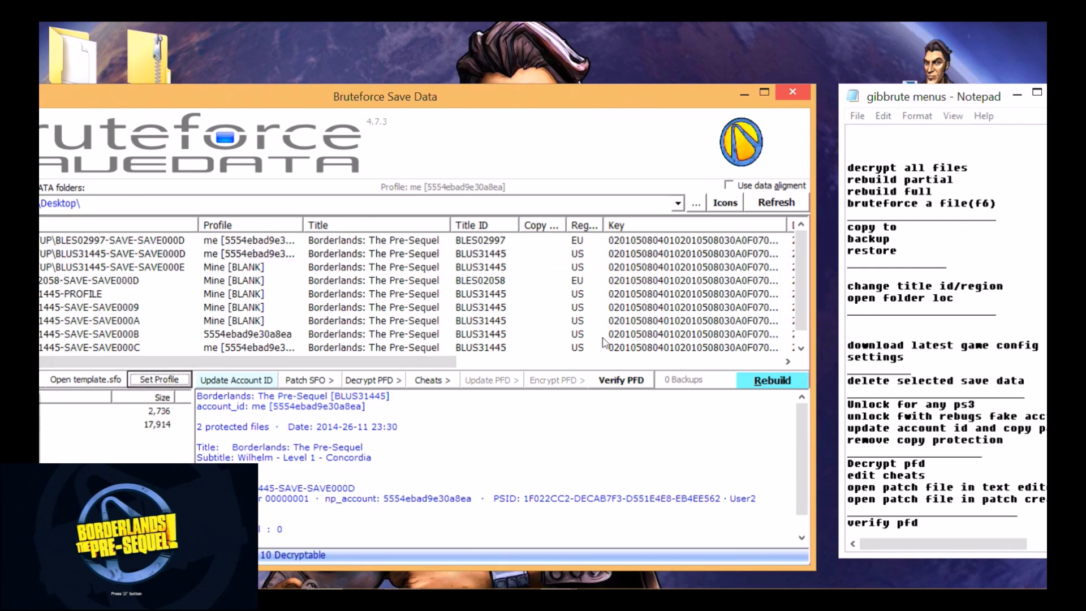
Step: Read the Set Profile and Rebuild sections of the notes, check the profile options, and move the Bruteforce Save Data window higher
click(913, 312)
scroll(913, 313, down, 10)
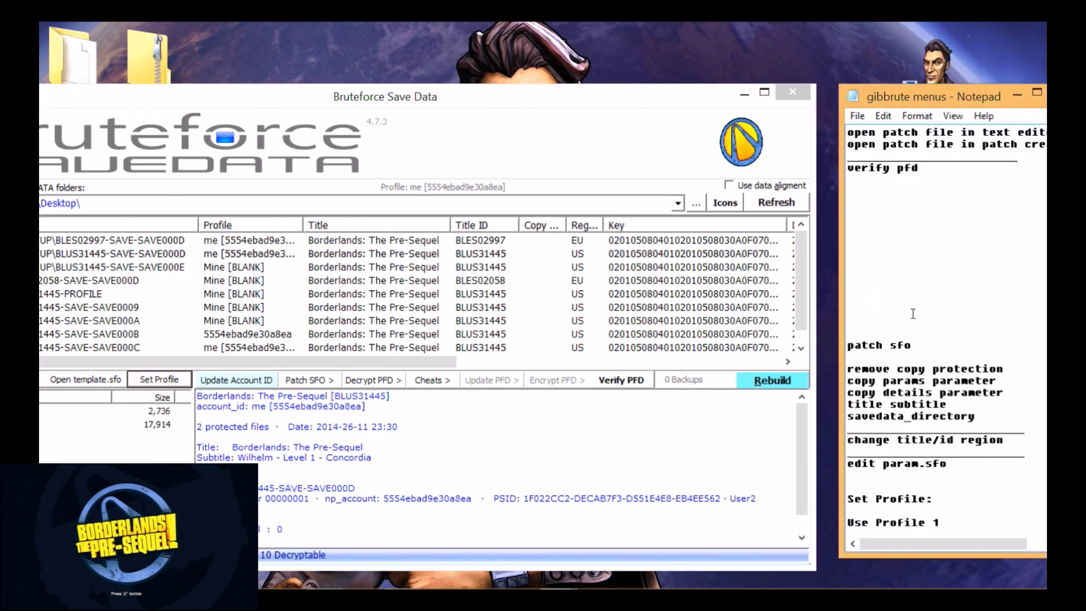
scroll(913, 313, down, 5)
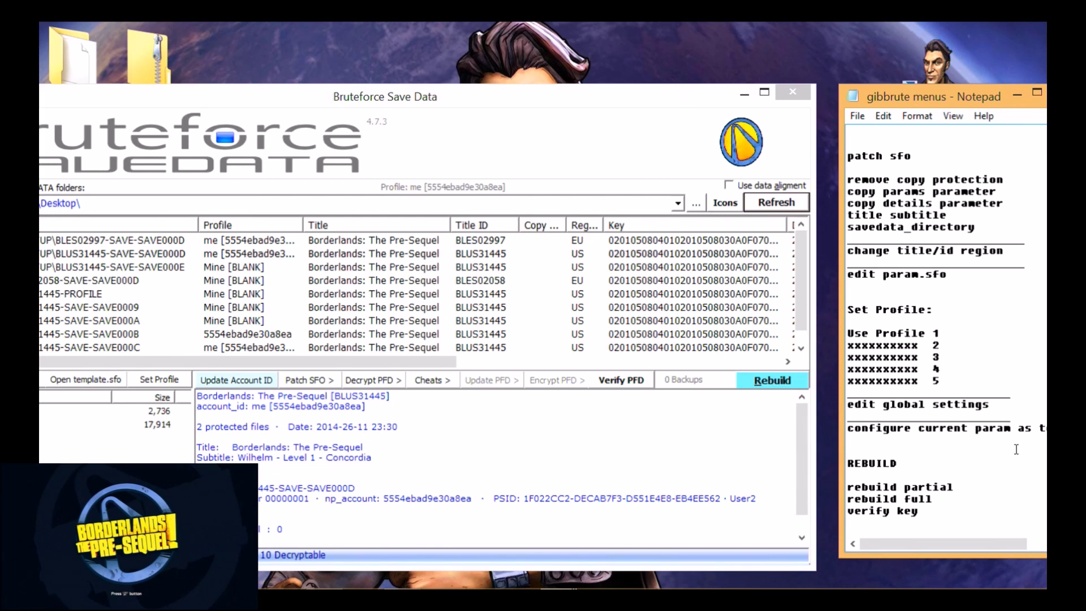
key(alt+Tab)
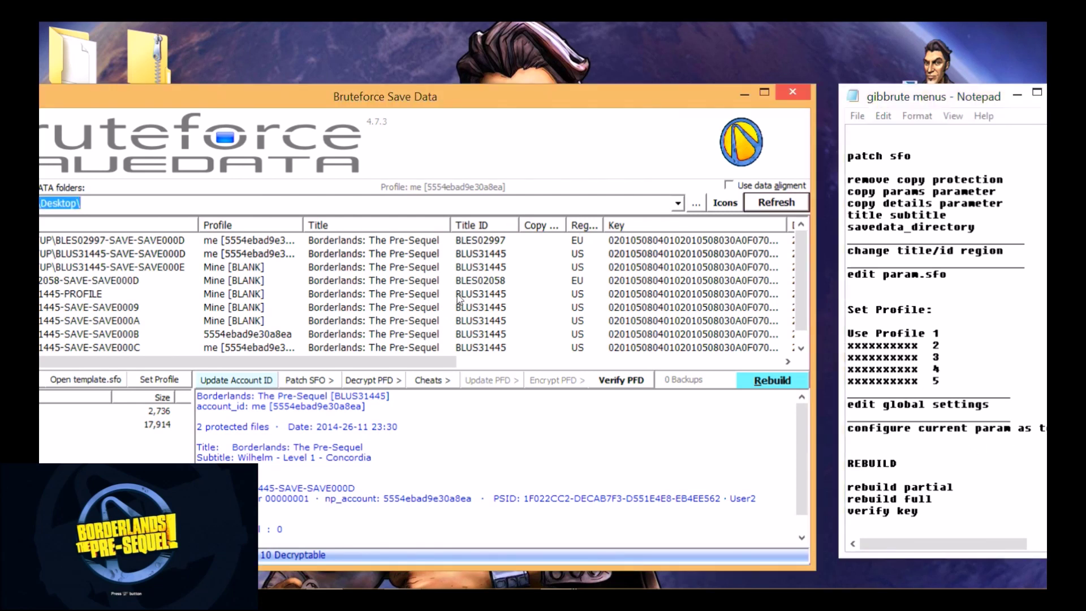
click(165, 381)
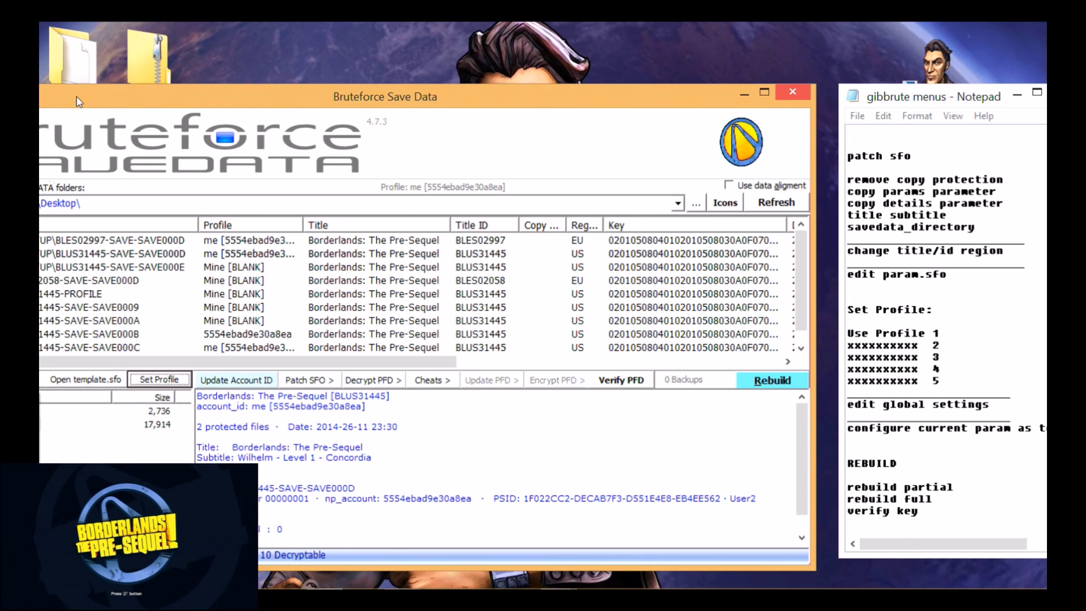
drag(274, 103, 282, 46)
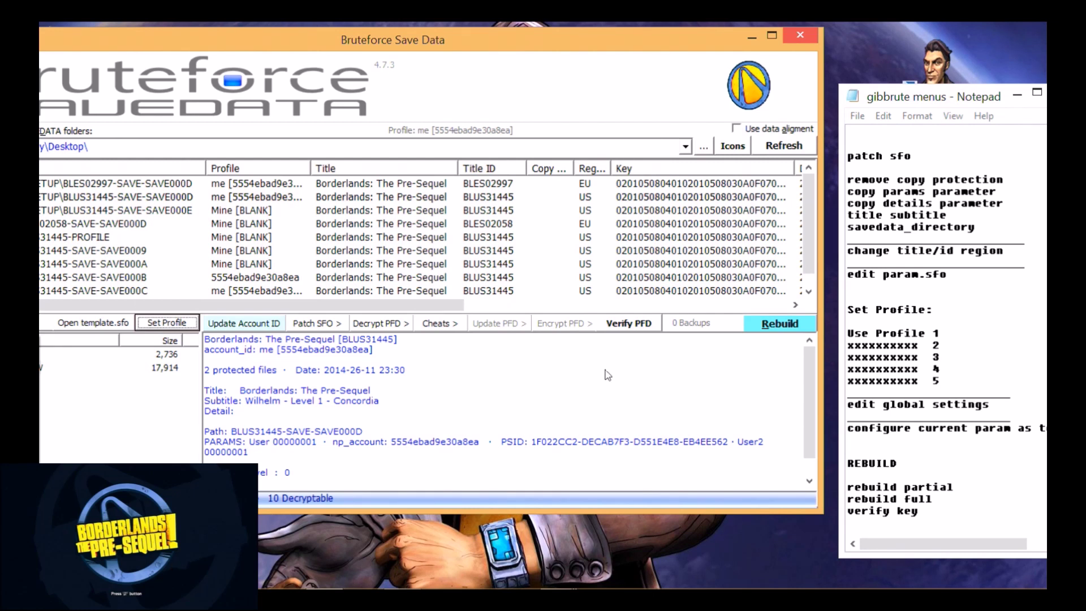
Step: Add the line "configure profiles" to the end of the Set Profile section in the gibbrute menus notes
click(865, 438)
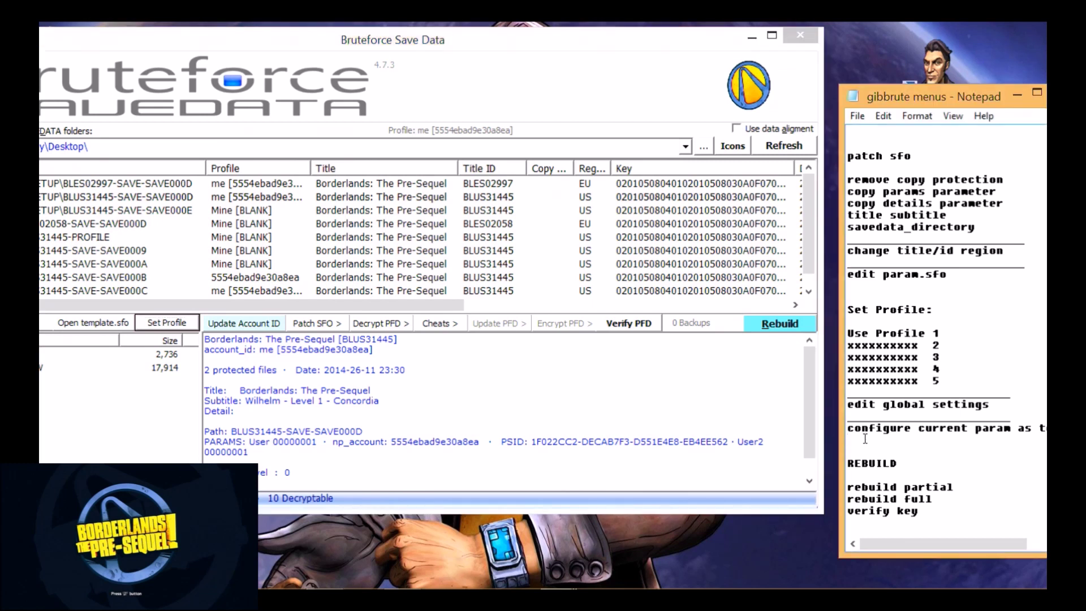
text(configure profi)
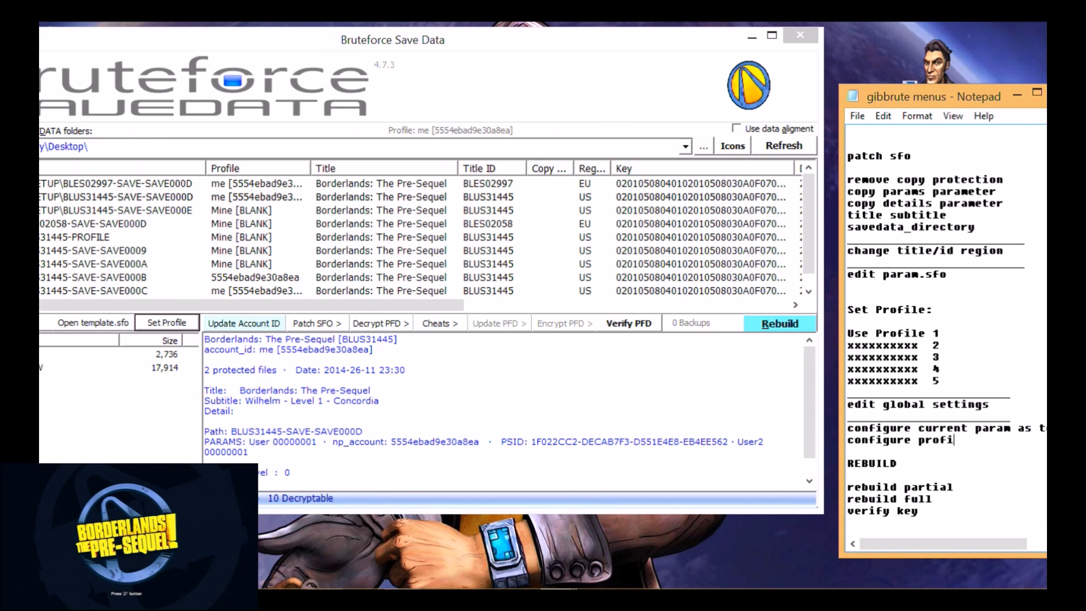
text(les)
click(887, 440)
drag(890, 440, 956, 441)
Step: Examine the profile and rebuild options in Bruteforce Save Data and compare them with the rebuild entries in the notes
click(560, 362)
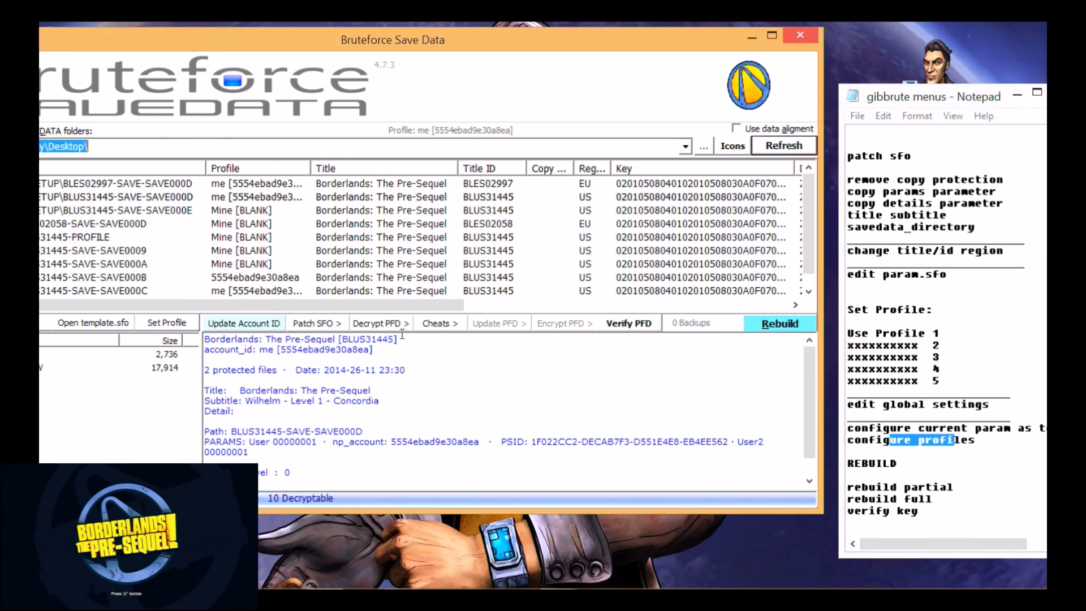
click(166, 323)
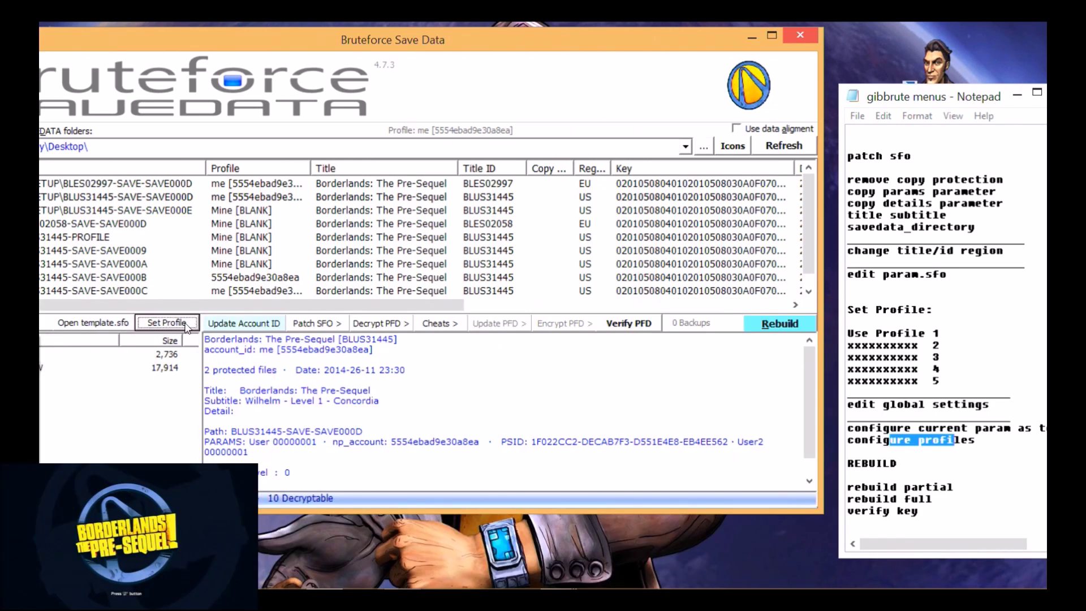
click(186, 328)
click(780, 331)
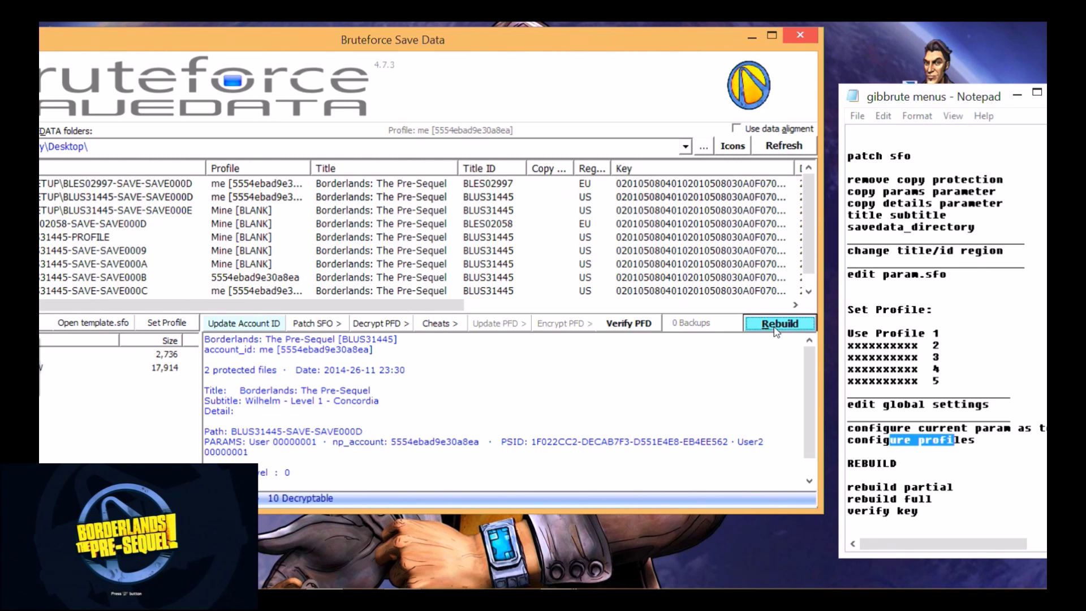
double_click(896, 509)
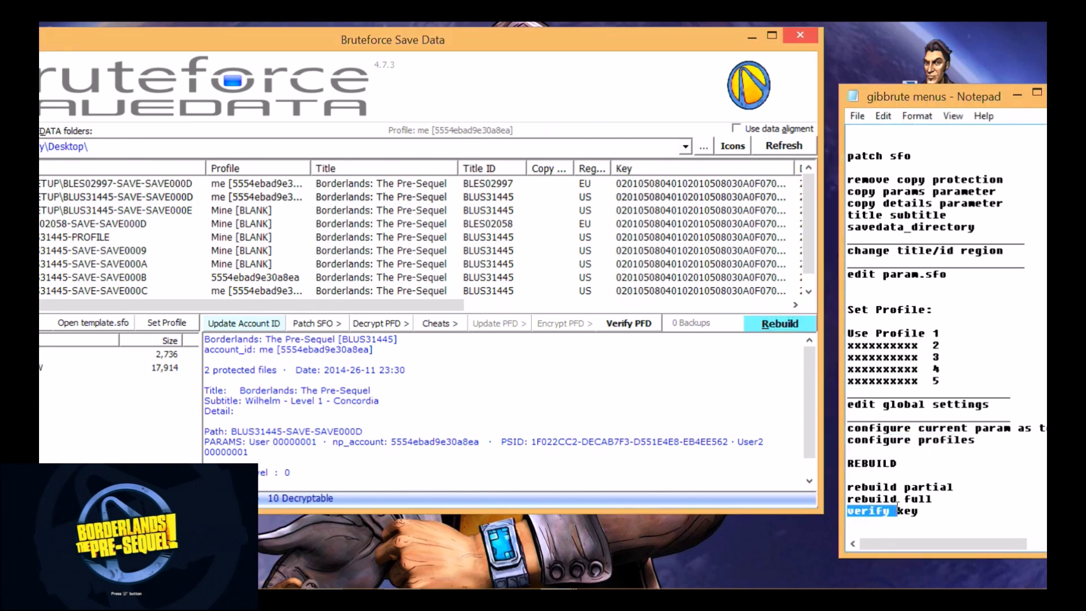
double_click(910, 486)
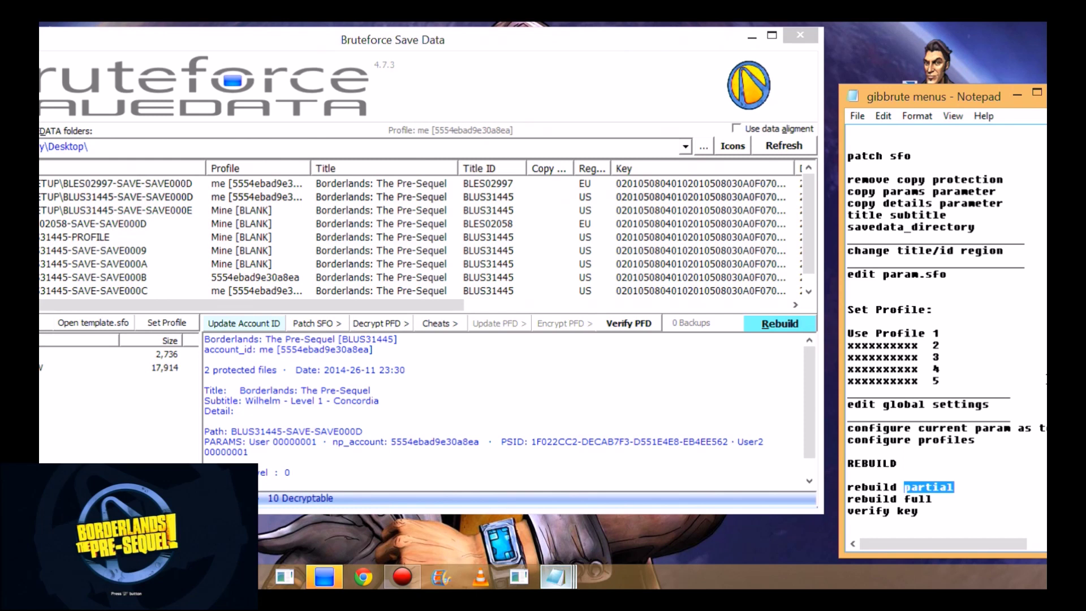
Step: Run a full rebuild of the HOW TO SETUP save BLUS31445-SAVE-SAVE000E, updating its PARAM.SFO with the current profile
click(479, 196)
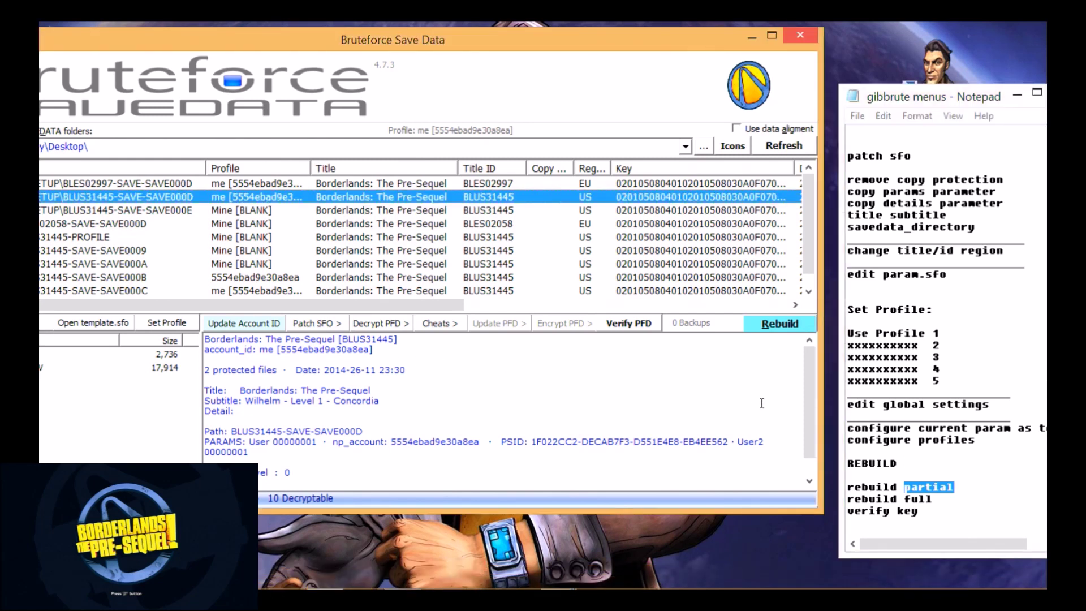
click(317, 210)
click(772, 327)
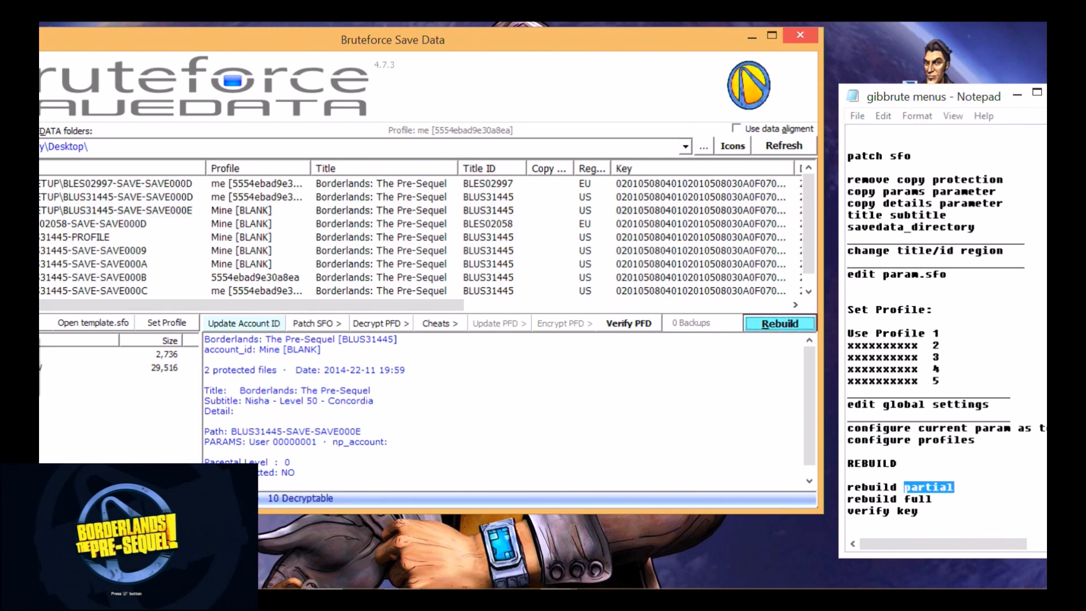
key(Return)
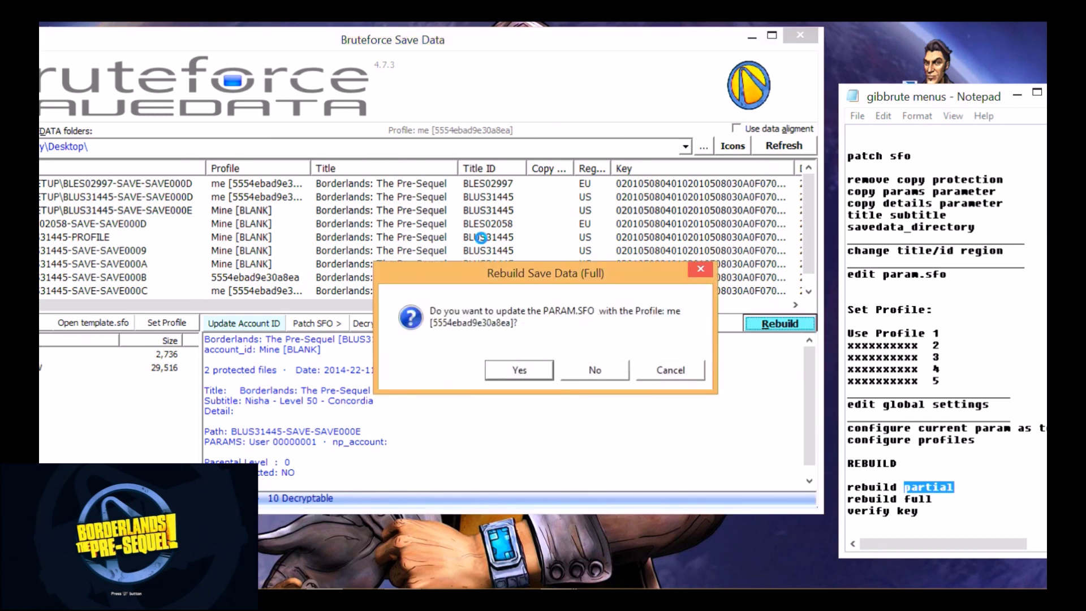
click(520, 370)
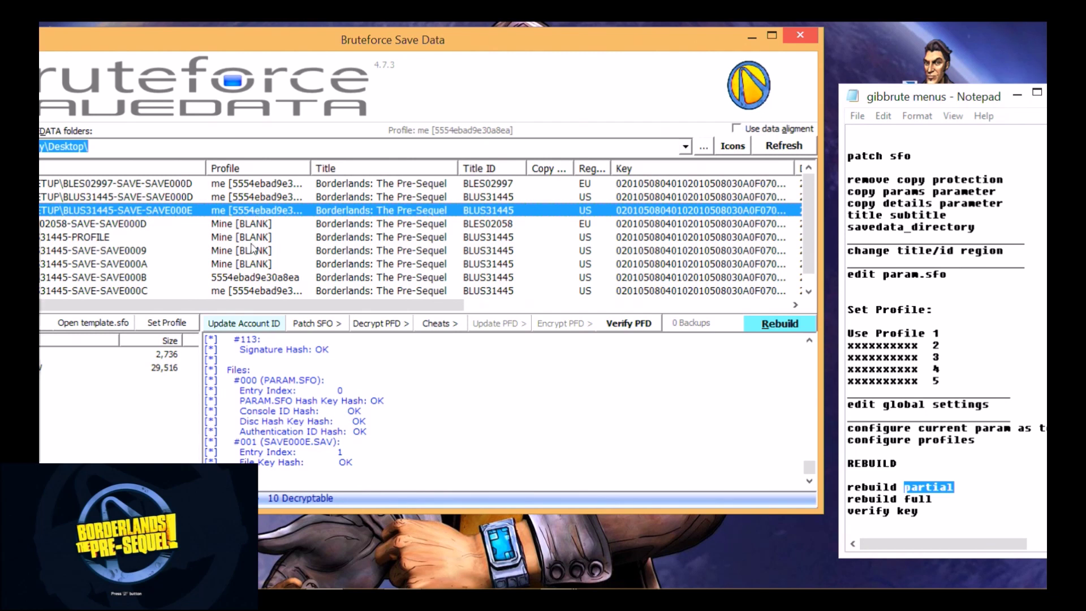
Step: Review the unlock and account ID options in the gibbrute menus notes, then return to Bruteforce Save Data
click(930, 278)
scroll(930, 277, up, 10)
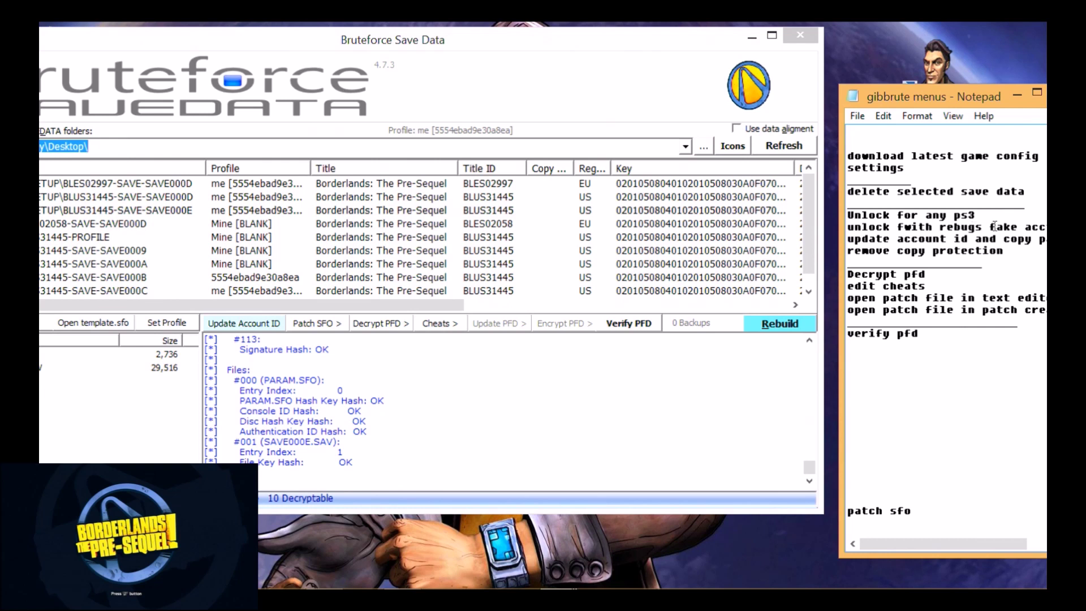
double_click(960, 227)
click(959, 228)
click(818, 216)
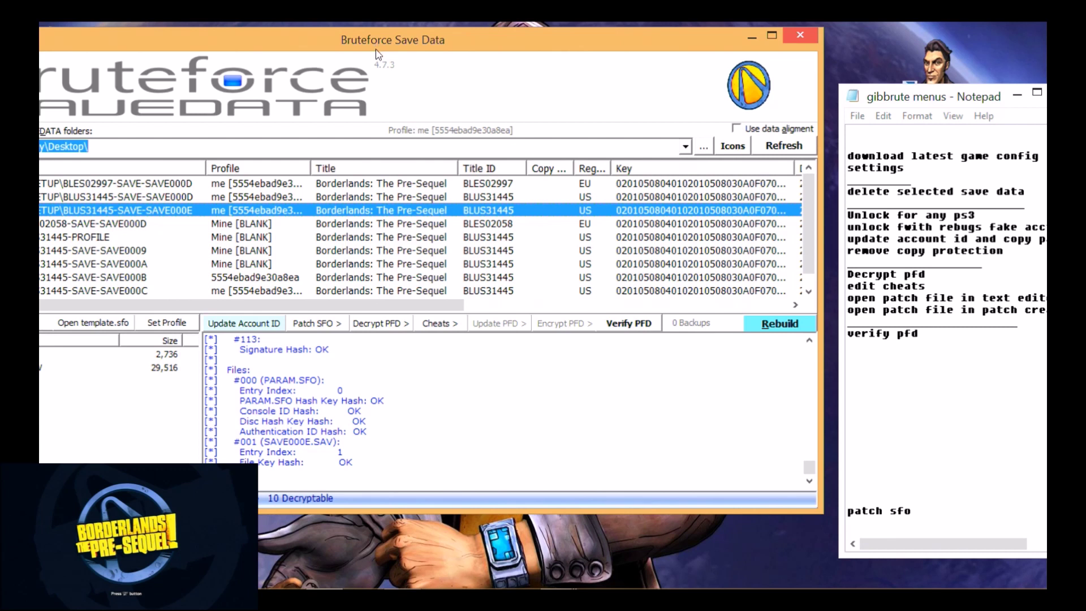
Step: Move the Bruteforce Save Data window so the save names are fully visible, and inspect the BLUS31445-PROFILE save
drag(375, 45, 509, 60)
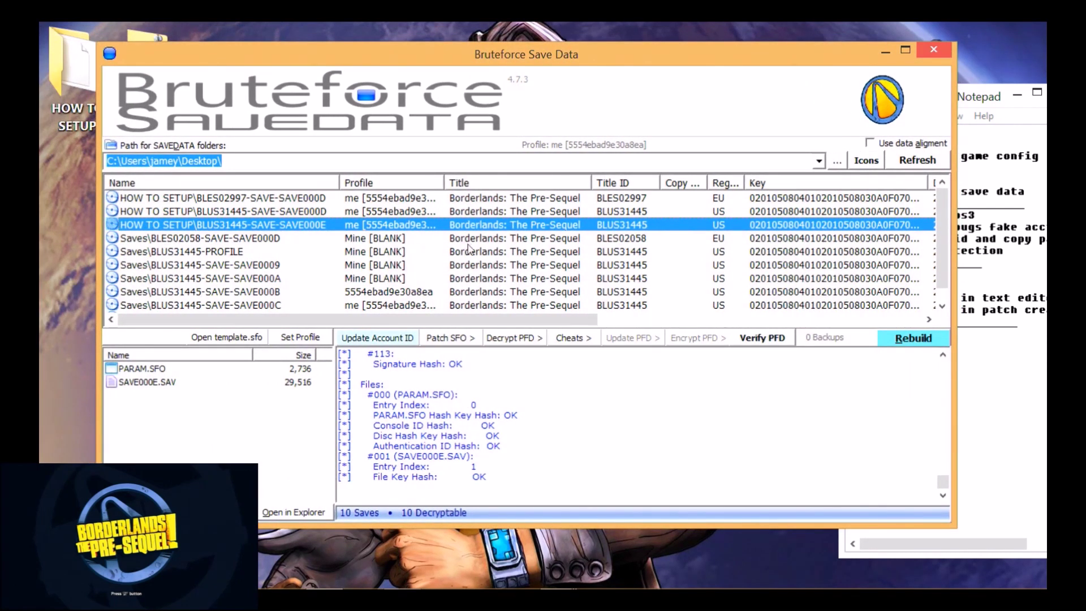
click(484, 255)
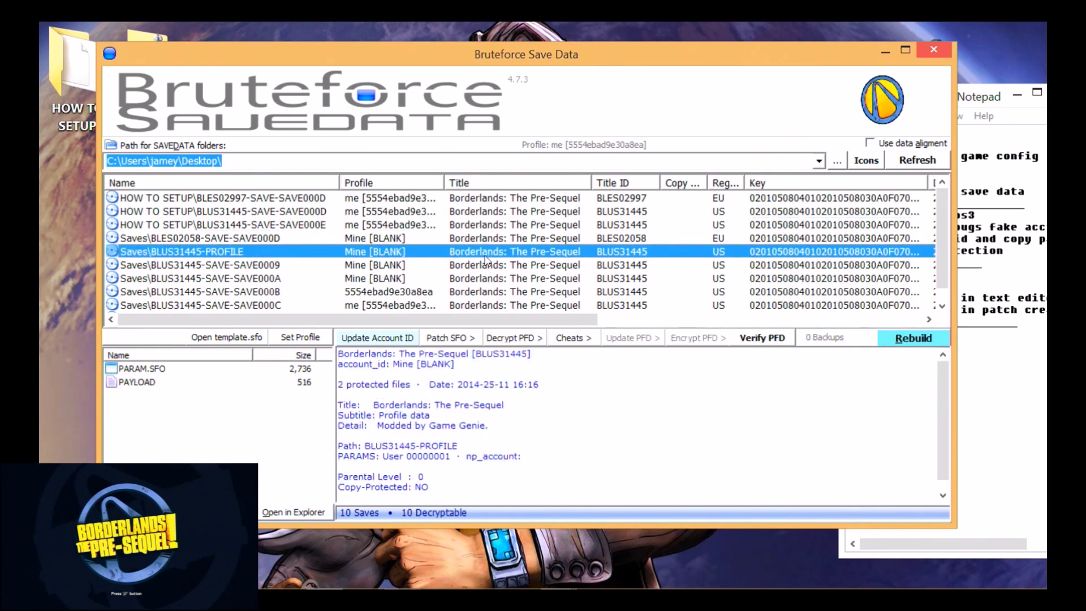
scroll(485, 259, down, 1)
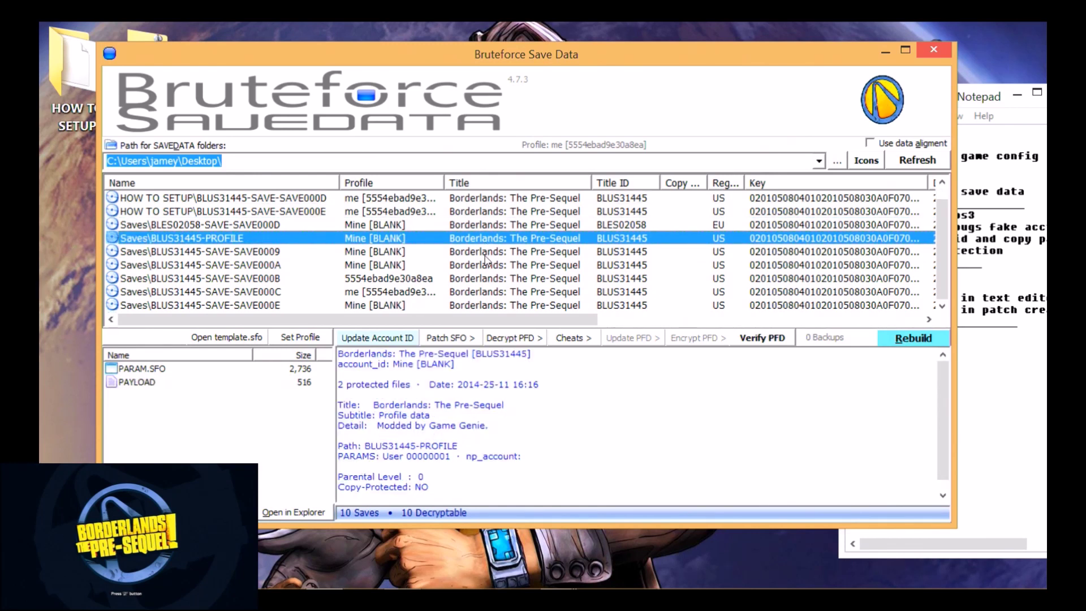
scroll(485, 259, up, 1)
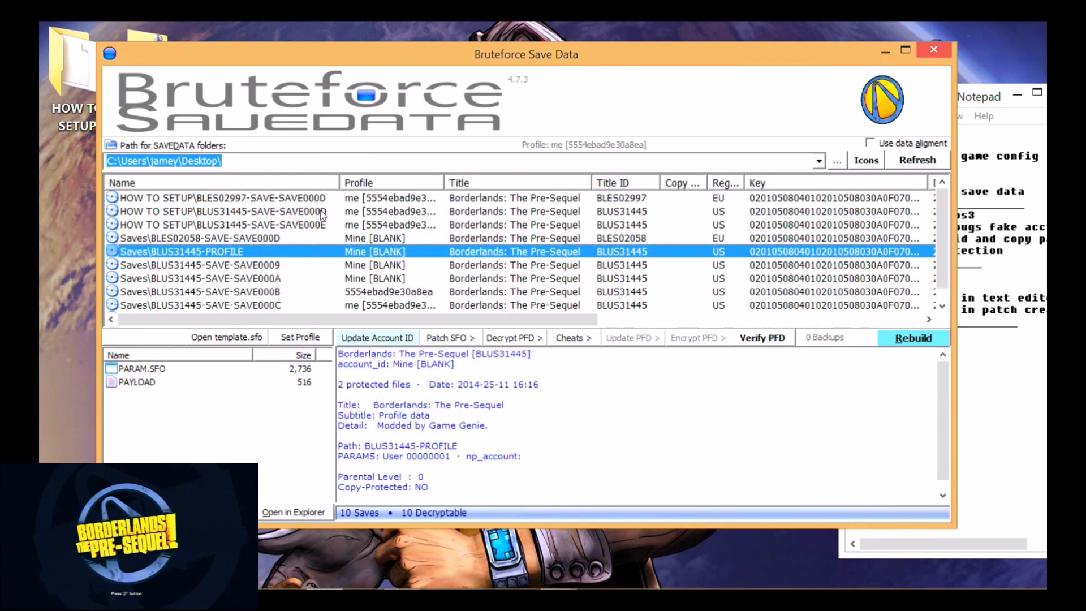
Step: Decrypt SAVE000E.SAV in the HOW TO SETUP save BLUS31445-SAVE-SAVE000E and reselect that save
click(373, 226)
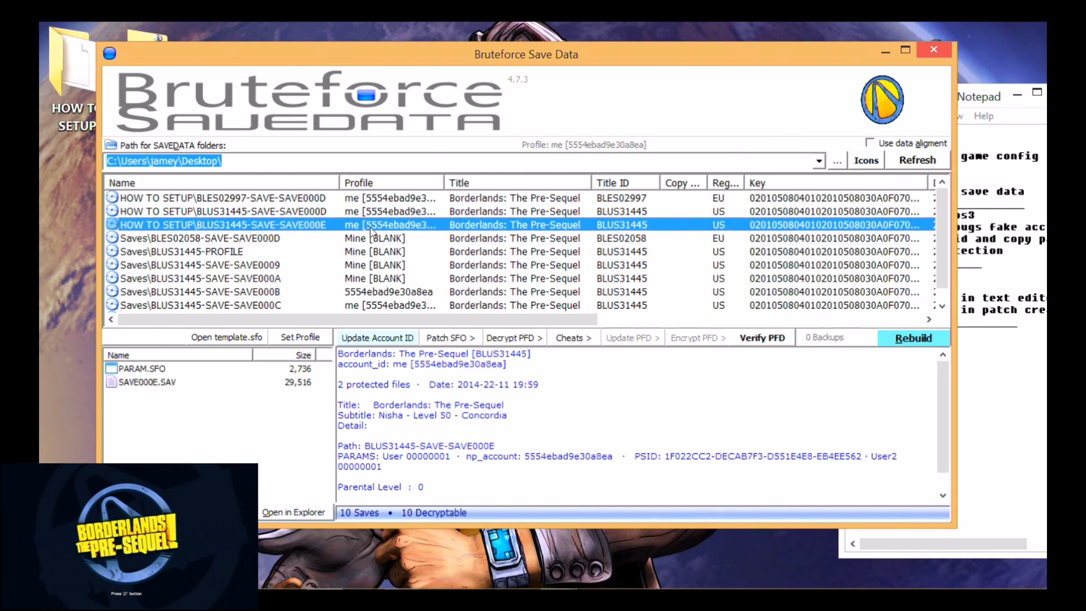
click(495, 342)
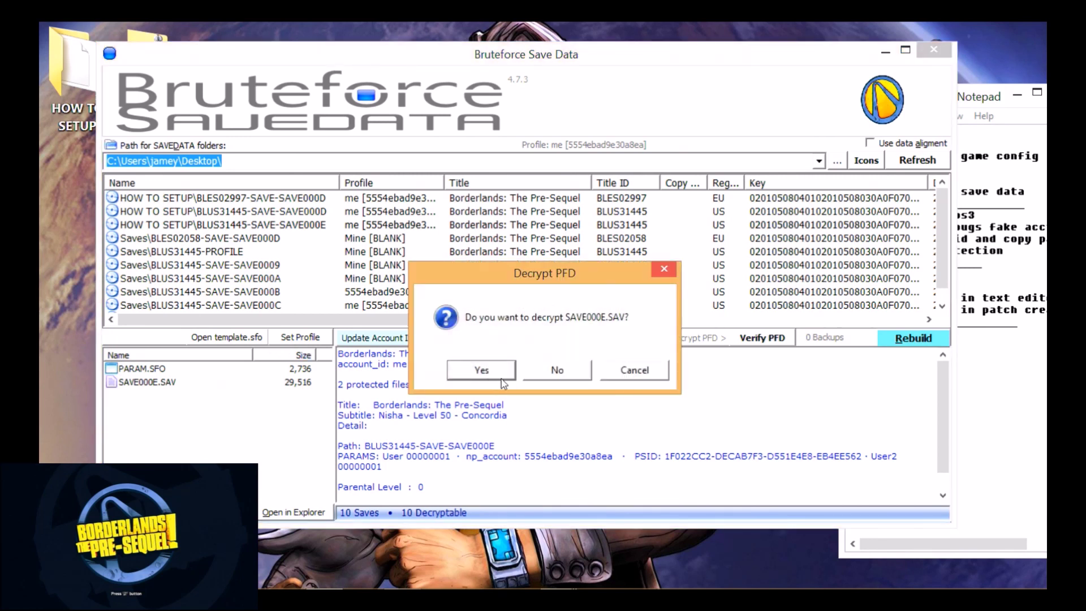
click(501, 379)
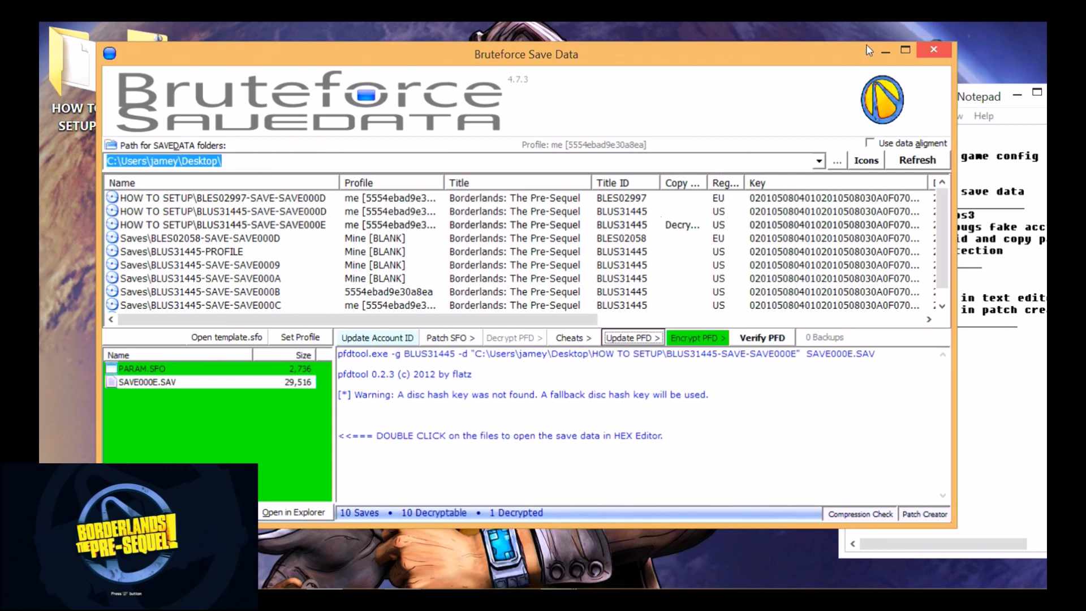
click(284, 227)
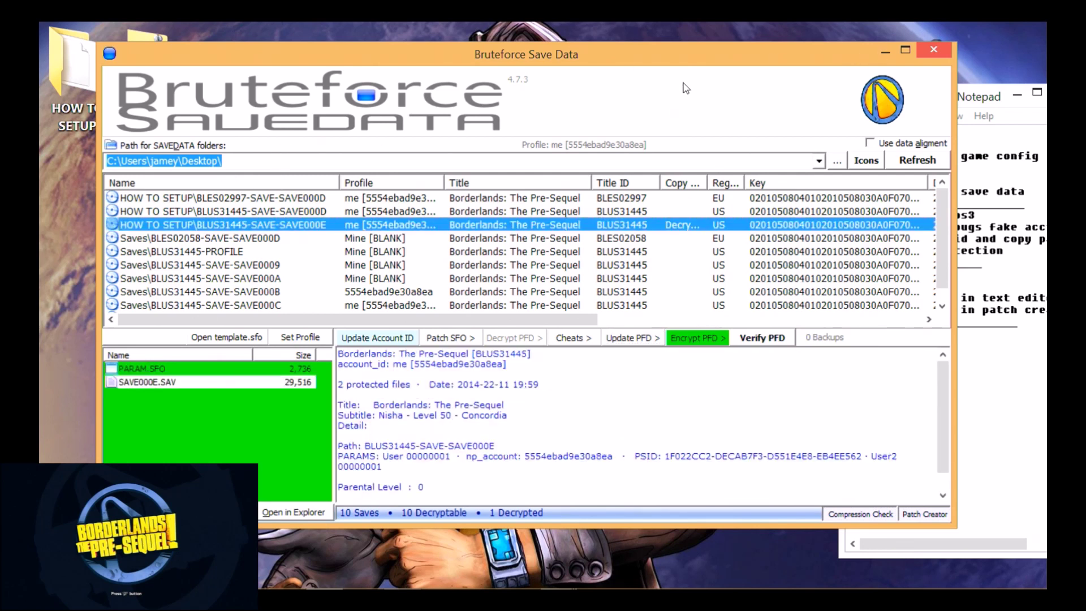
Step: Minimize Bruteforce Save Data, open the HOW TO SETUP folder on the desktop and select its second BLUS31445 save folder
click(886, 52)
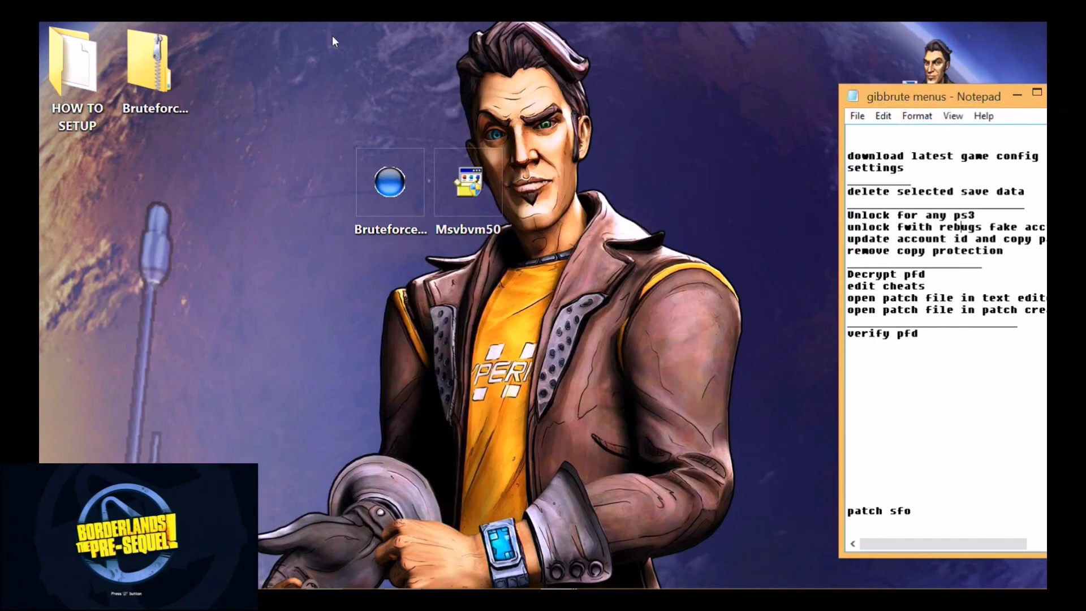
double_click(73, 87)
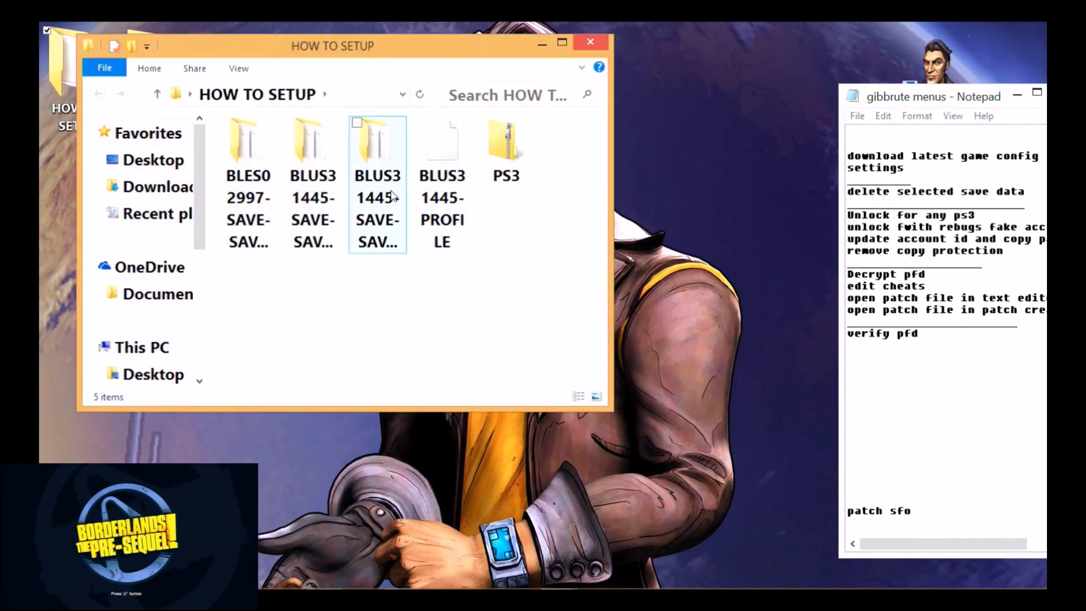
click(393, 197)
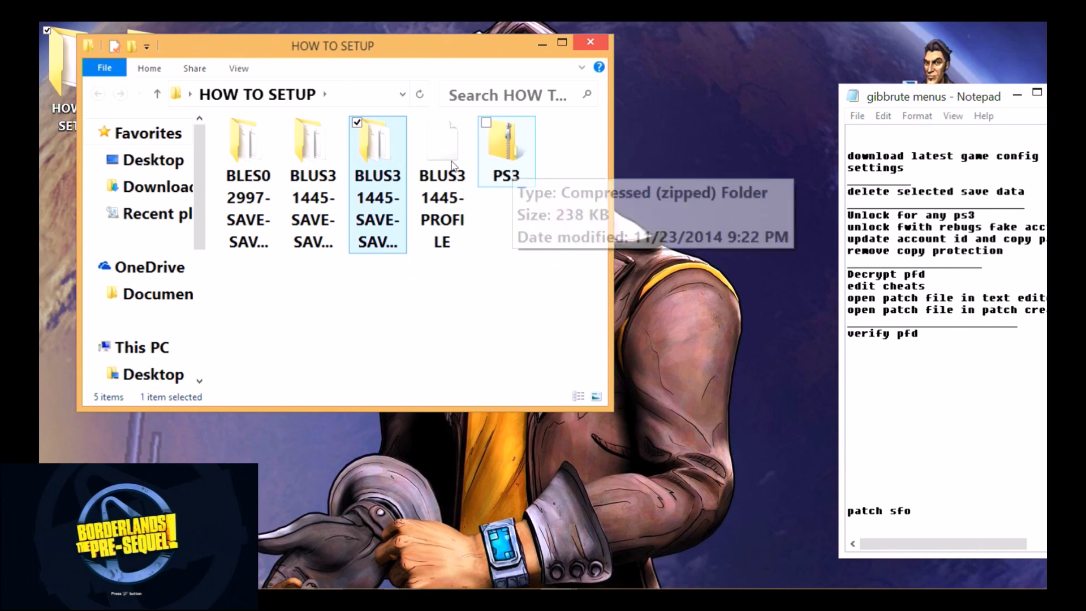
Step: Minimize the HOW TO SETUP folder and bring the gibbrute menus notes and Bruteforce Save Data back on screen
click(542, 42)
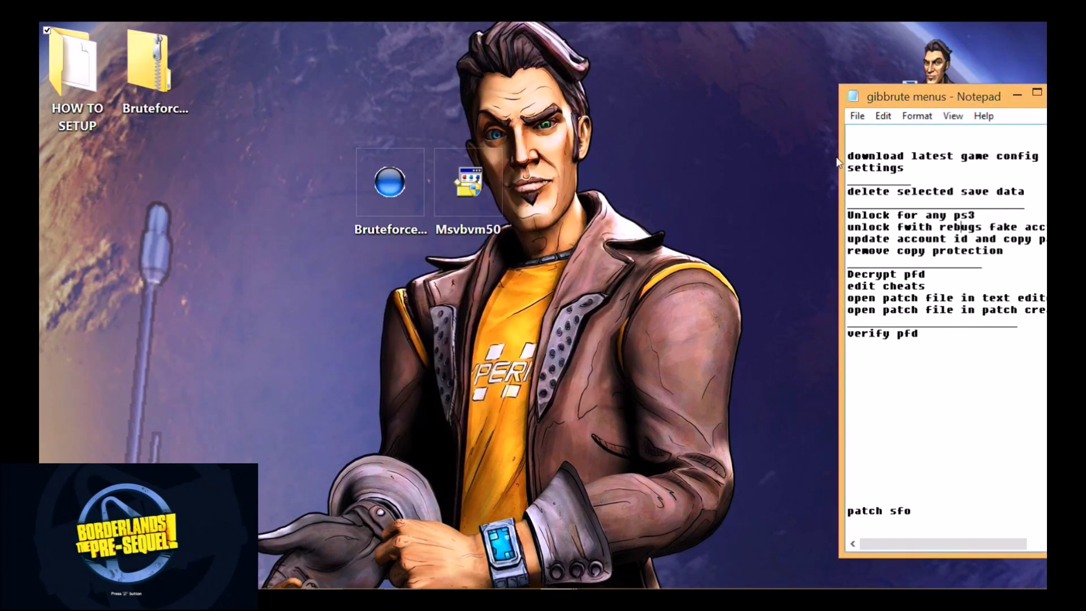
click(1017, 95)
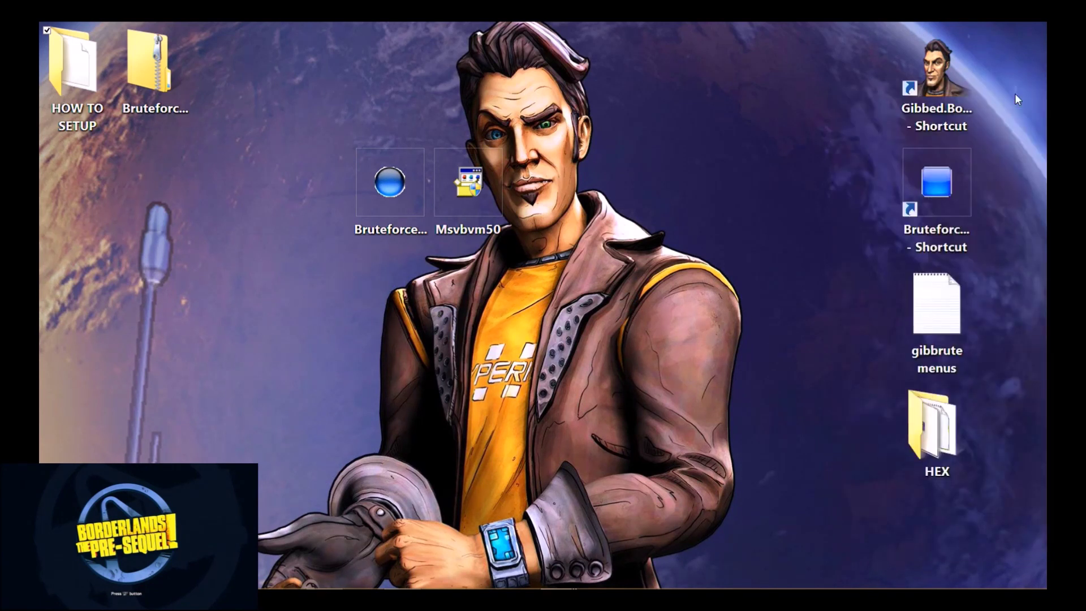
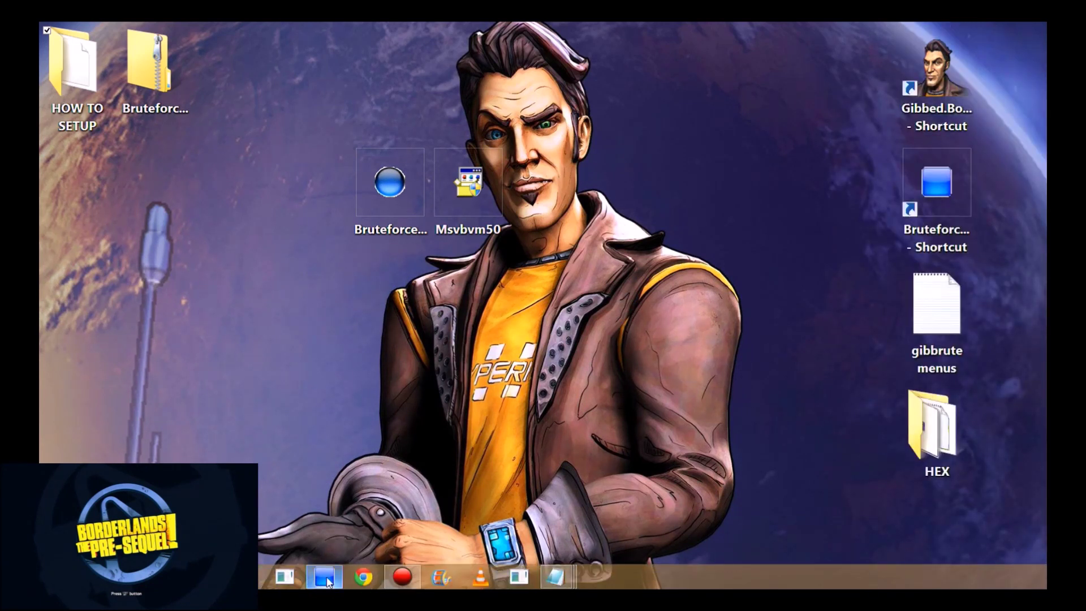
mouse_move(555, 575)
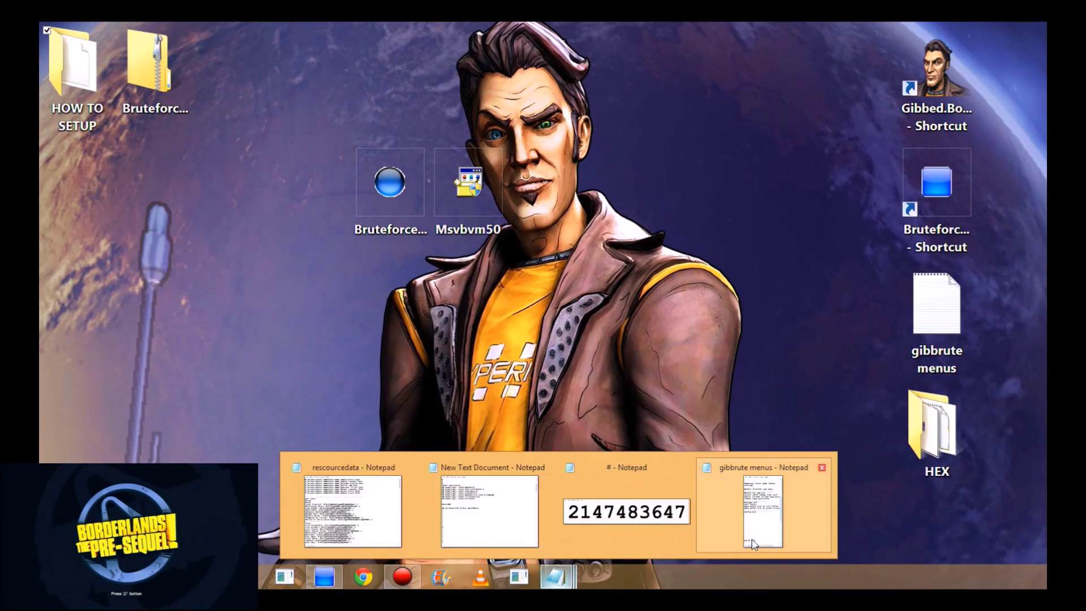
click(765, 527)
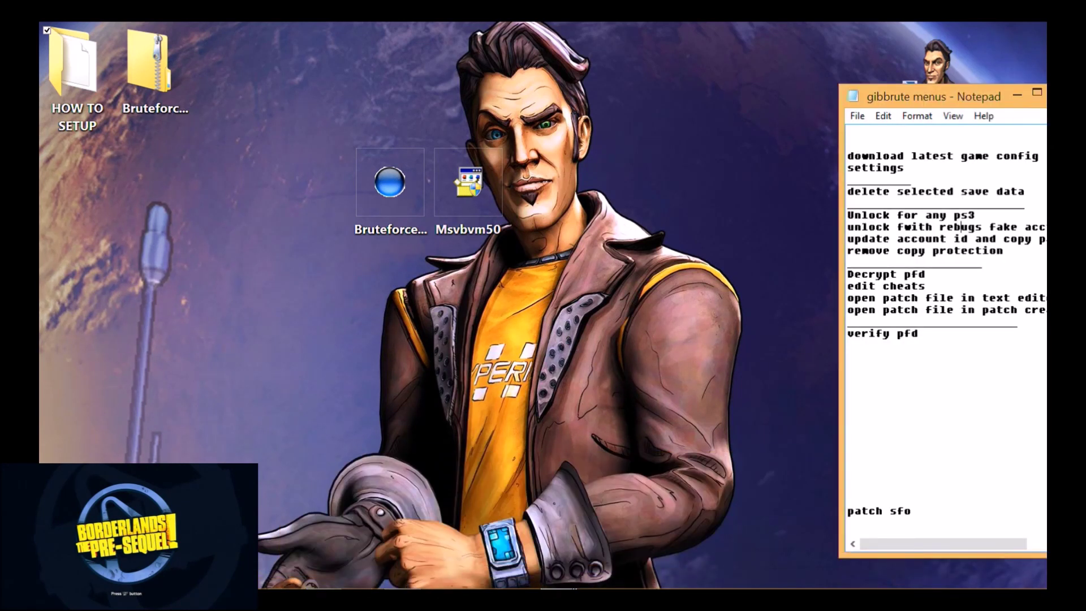
click(324, 576)
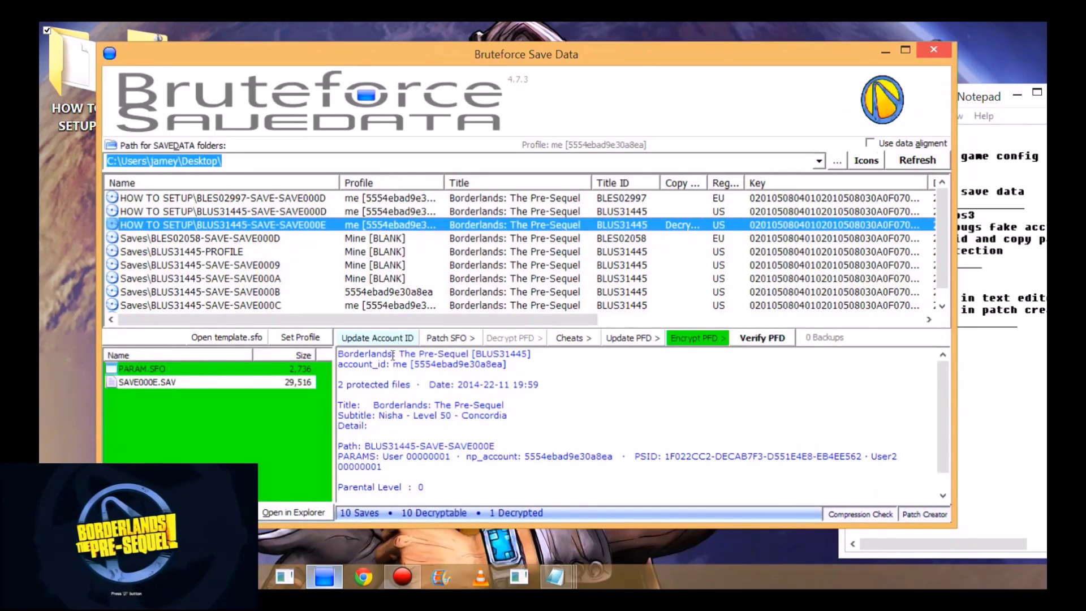
Step: Find the patch sfo section in the gibbrute menus notes and highlight its options down to edit param.sfo
click(462, 342)
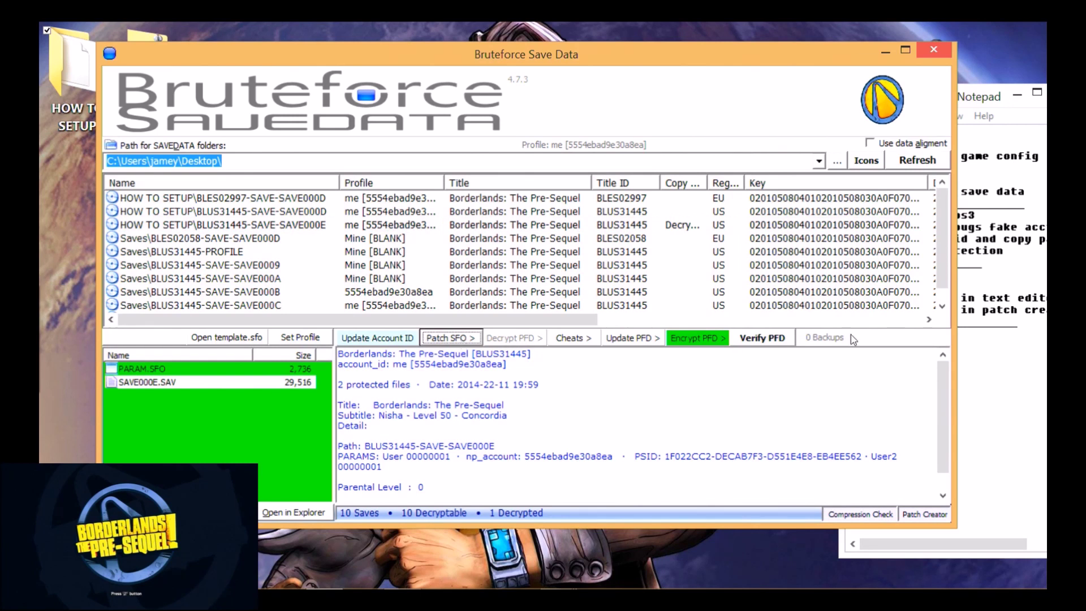
click(966, 359)
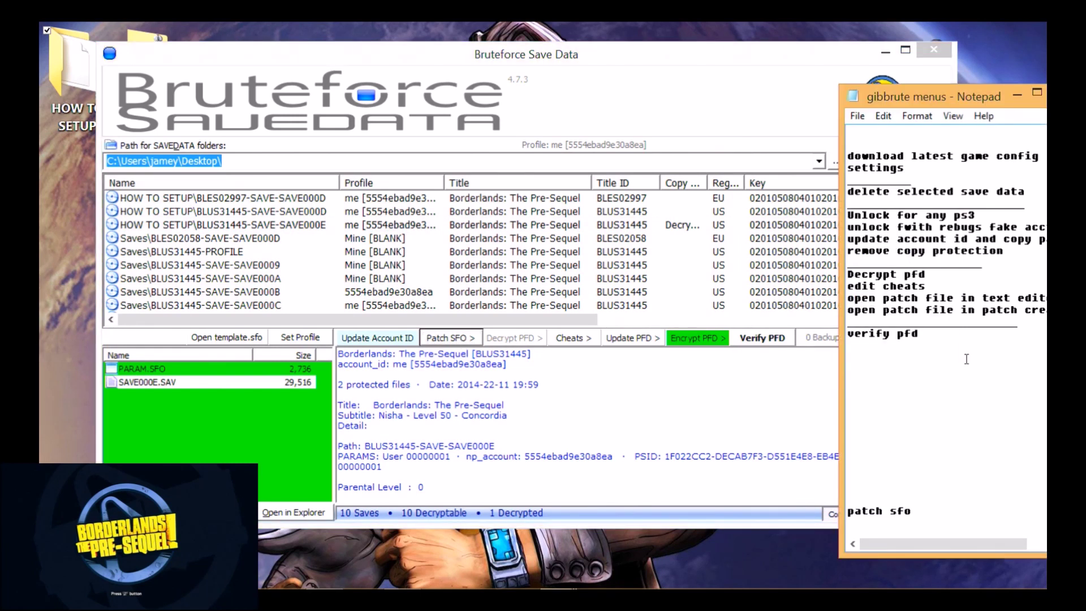
scroll(966, 359, down, 5)
scroll(967, 358, down, 4)
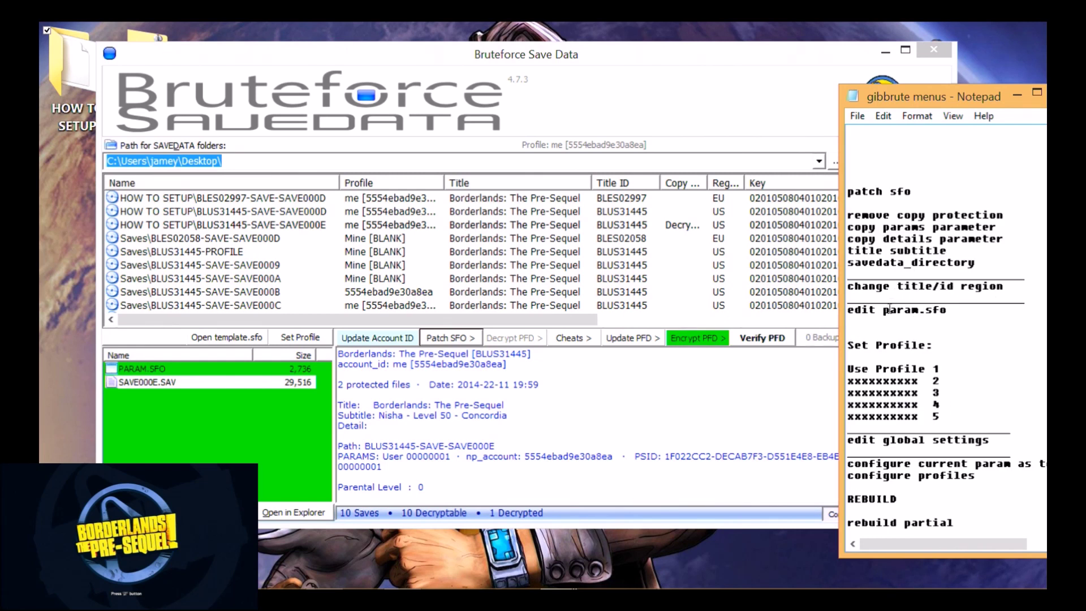
drag(850, 191, 963, 312)
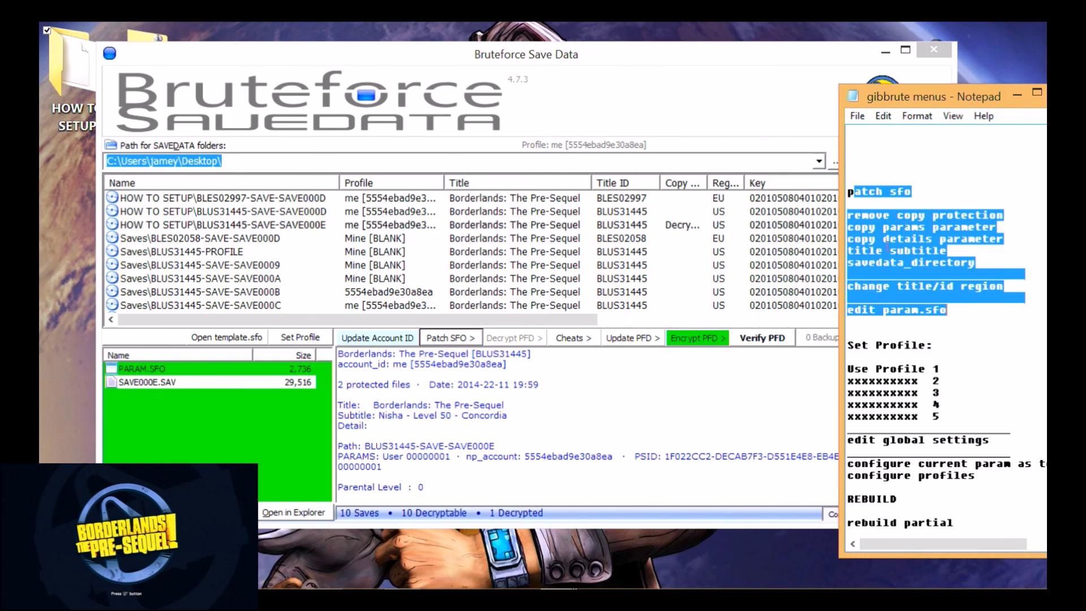
Step: Return to Bruteforce Save Data and reselect the HOW TO SETUP save BLUS31445-SAVE-SAVE000E
click(571, 280)
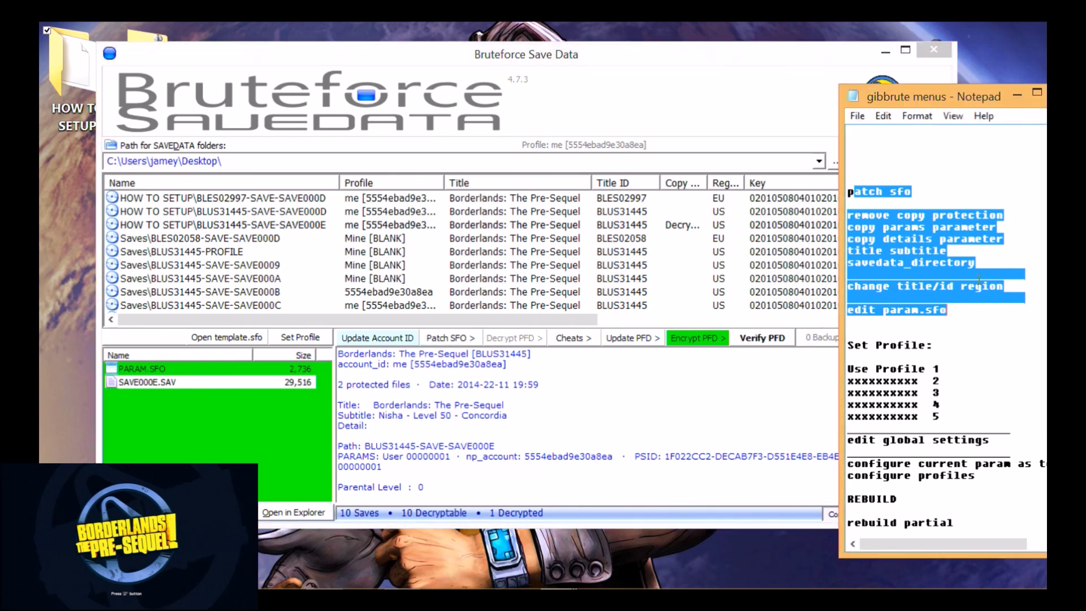
click(850, 291)
click(747, 316)
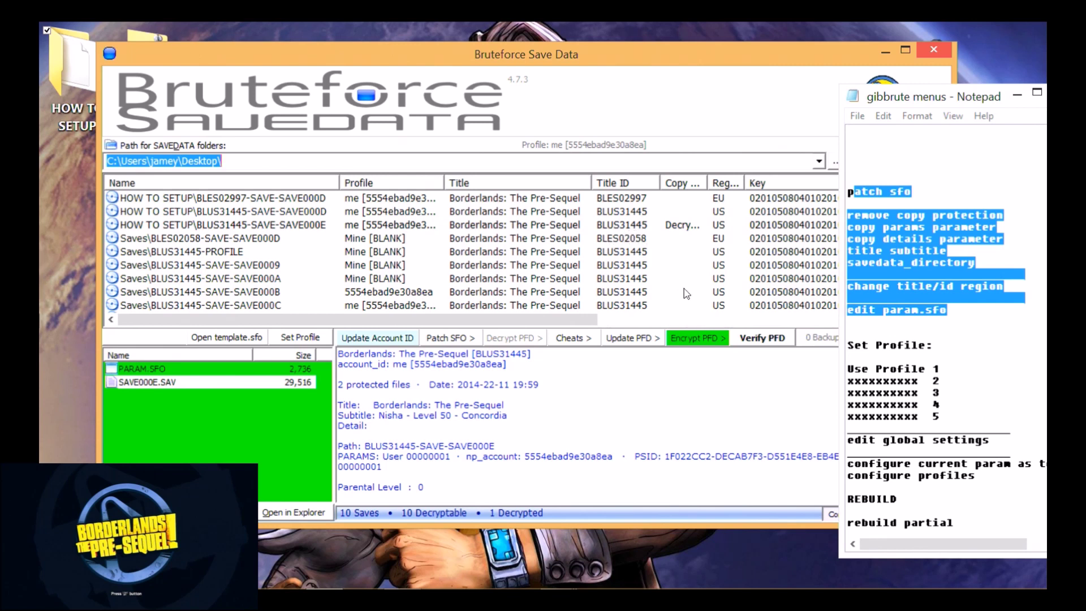
click(684, 229)
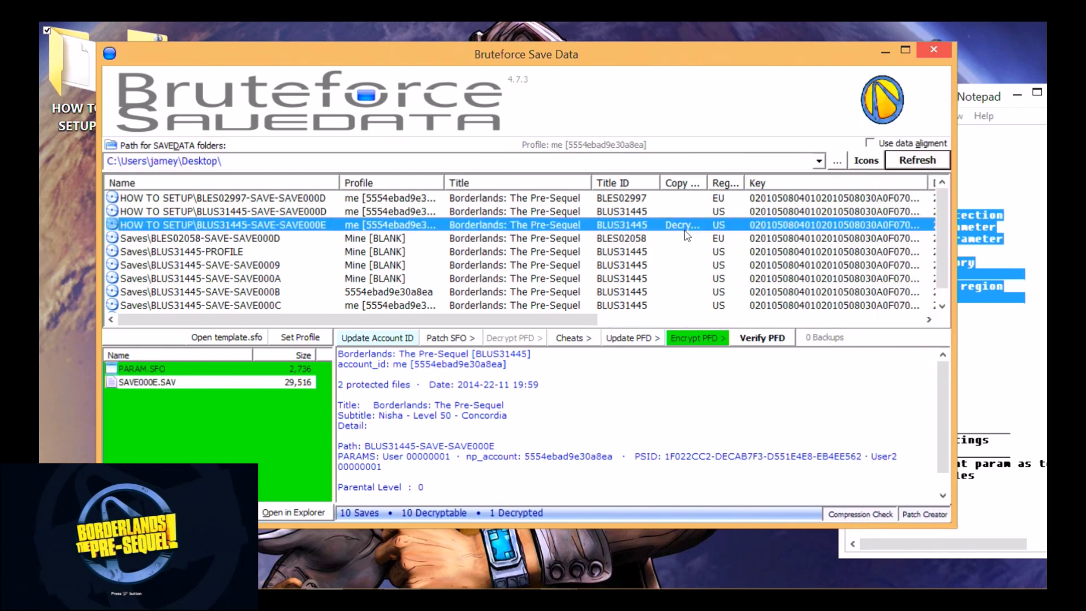
Step: Minimize the gibbrute menus notes and Bruteforce Save Data, and select the Gibbed.BorderlandsOz.SaveEdit shortcut on the desktop
click(1036, 323)
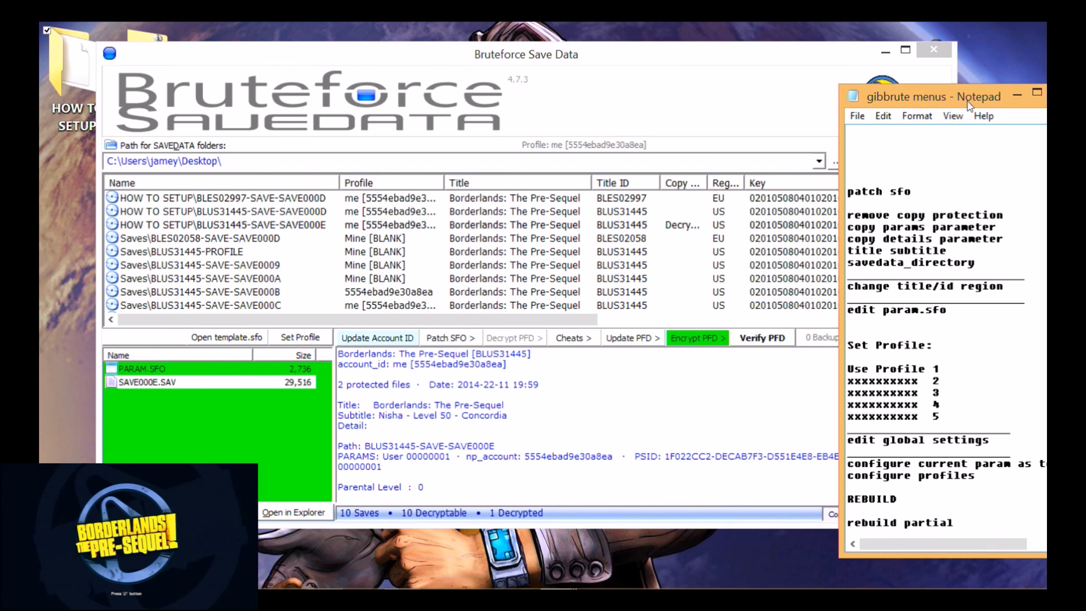
drag(968, 105, 793, 103)
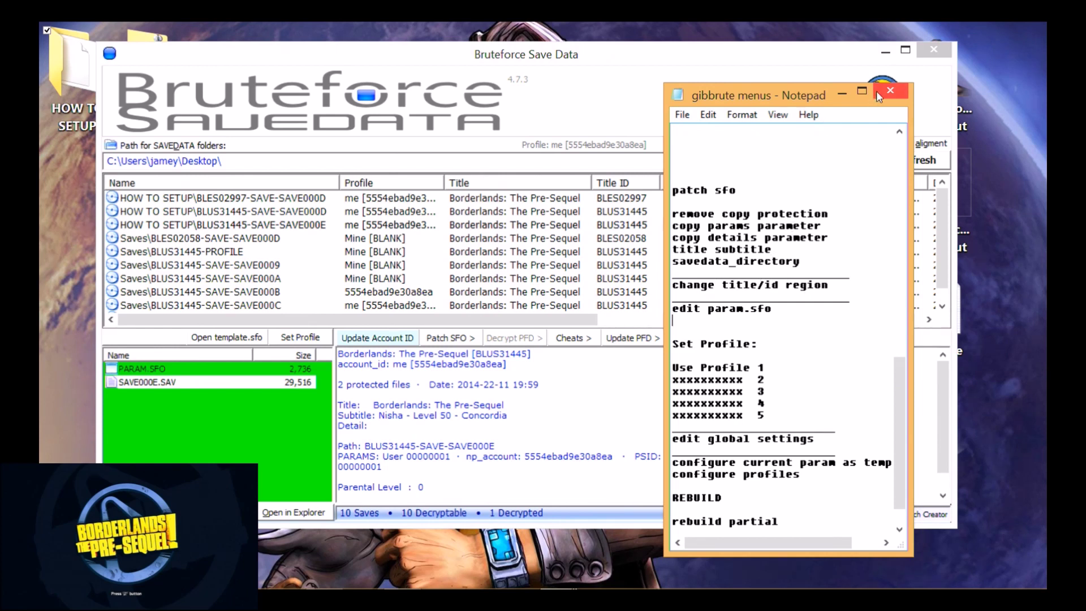
click(841, 94)
click(886, 54)
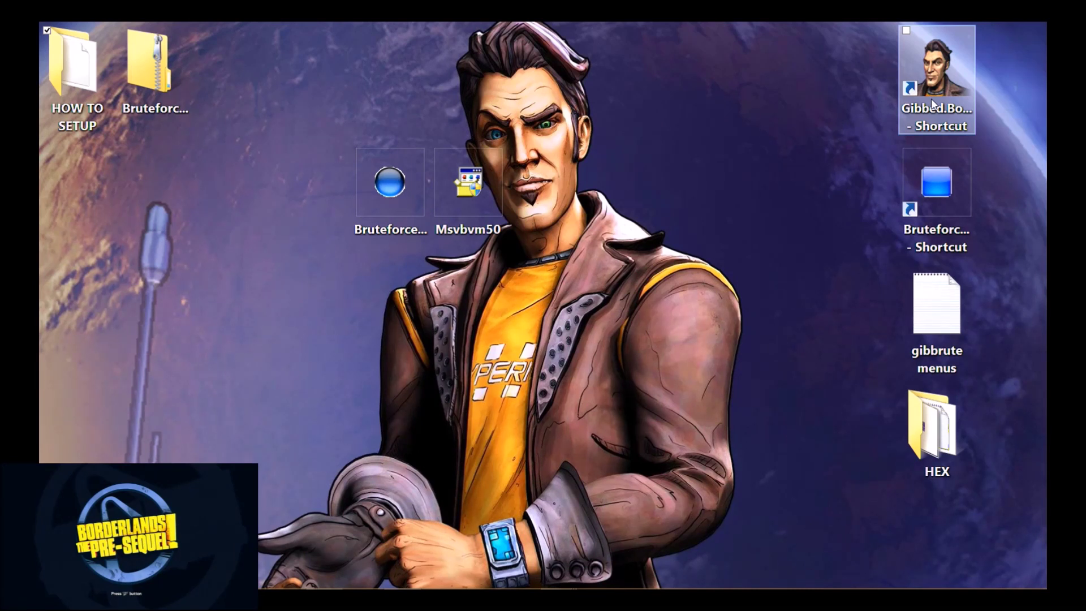
click(932, 103)
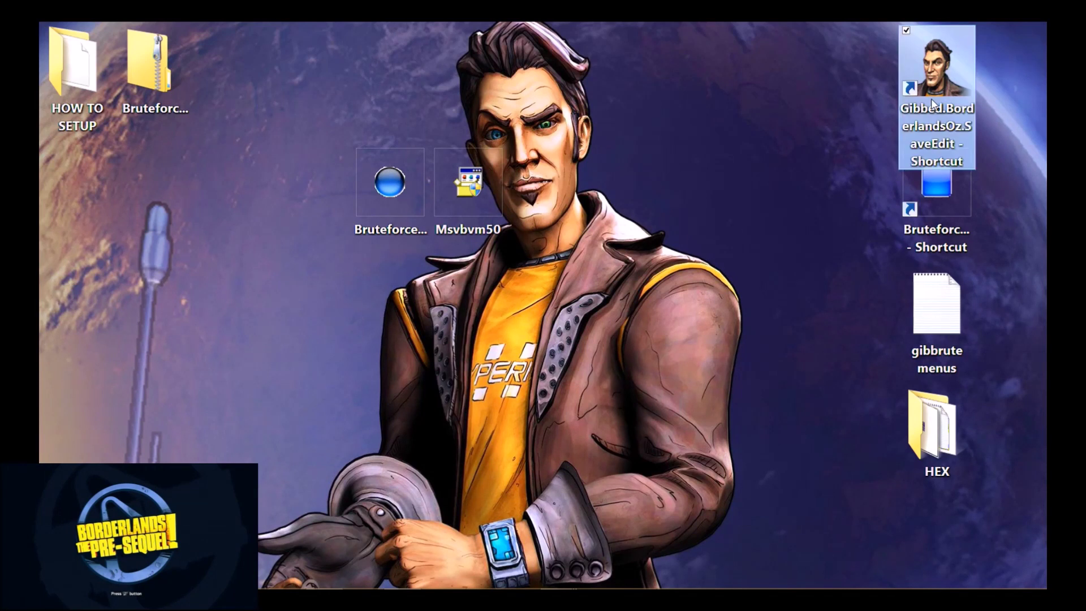